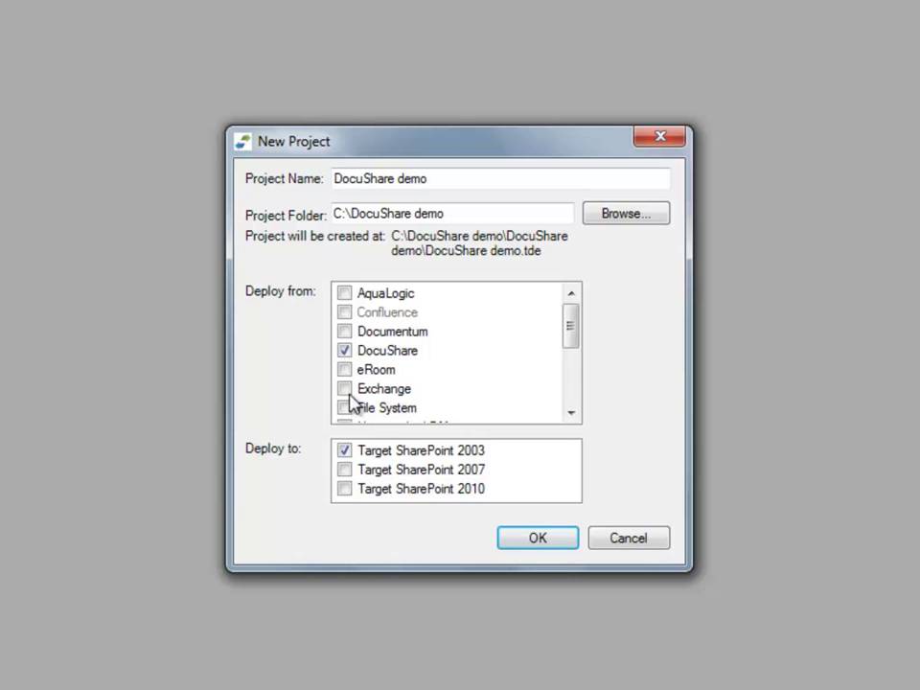
# Set the deployment target to SharePoint 2010 instead of SharePoint 2003 and create the DocuShare demo project.
pyautogui.click(345, 451)
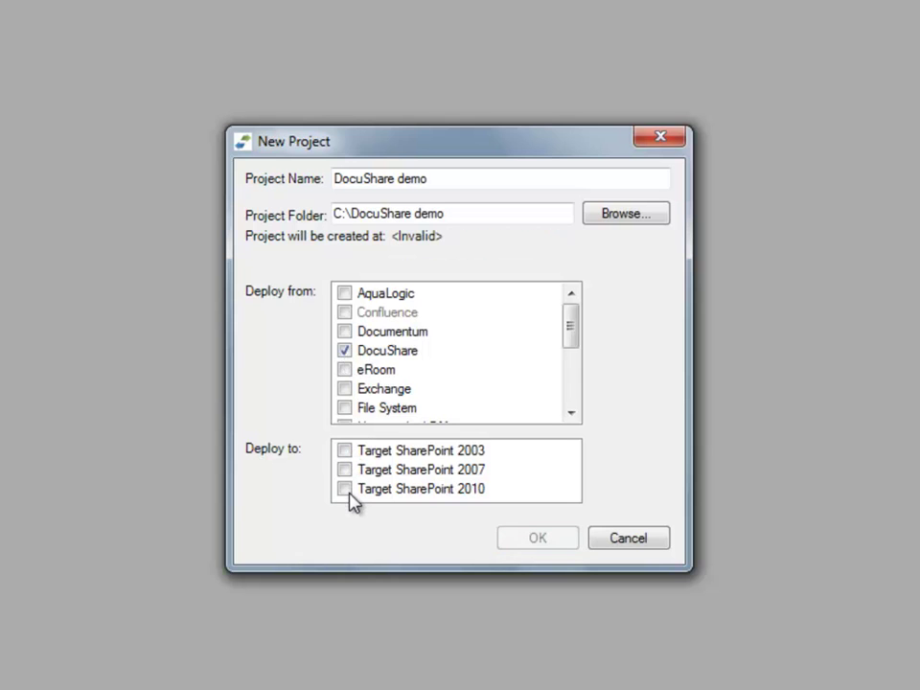
pyautogui.click(350, 494)
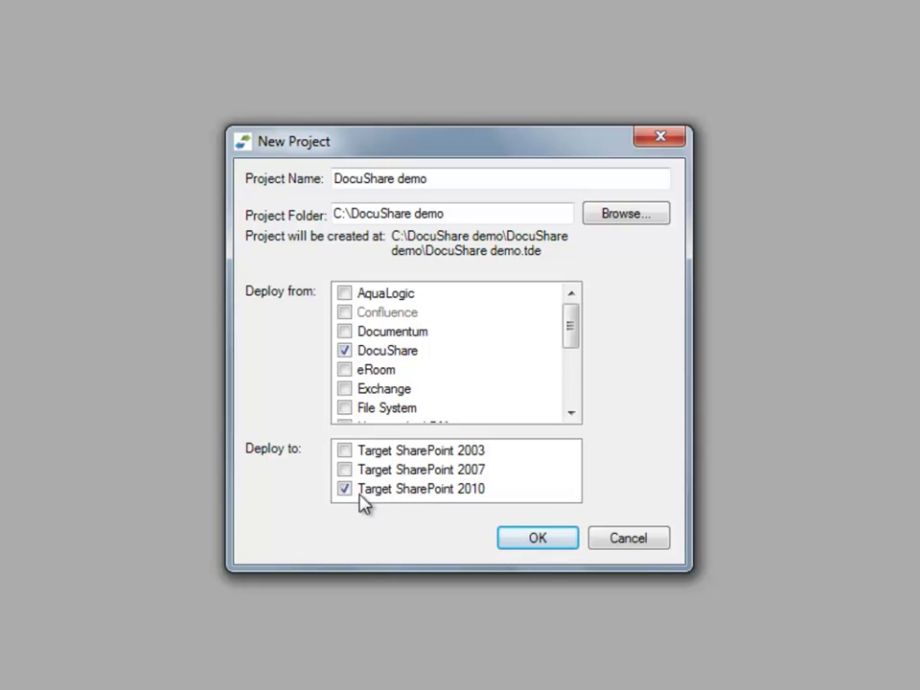
pyautogui.click(542, 538)
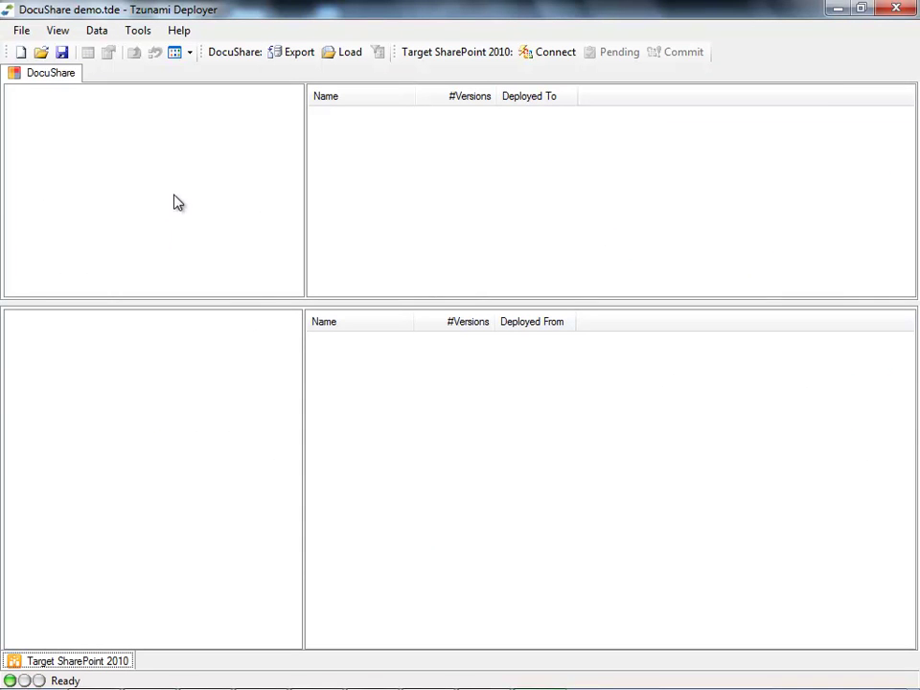
# Start a DocuShare export to TDX and check the connection's server address, username and DocuShare domain.
pyautogui.rightClick(176, 200)
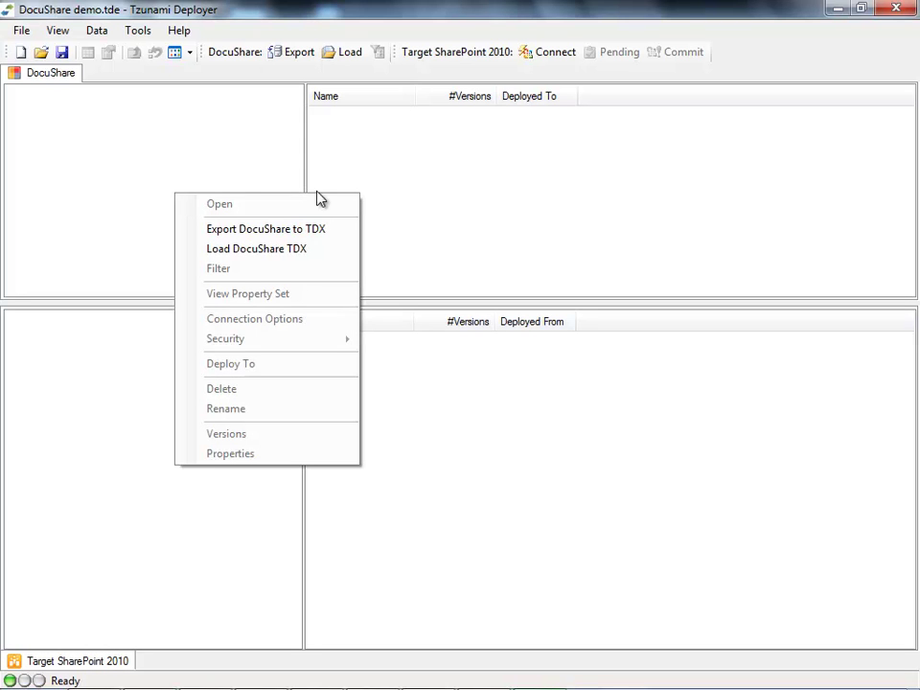
pyautogui.click(353, 232)
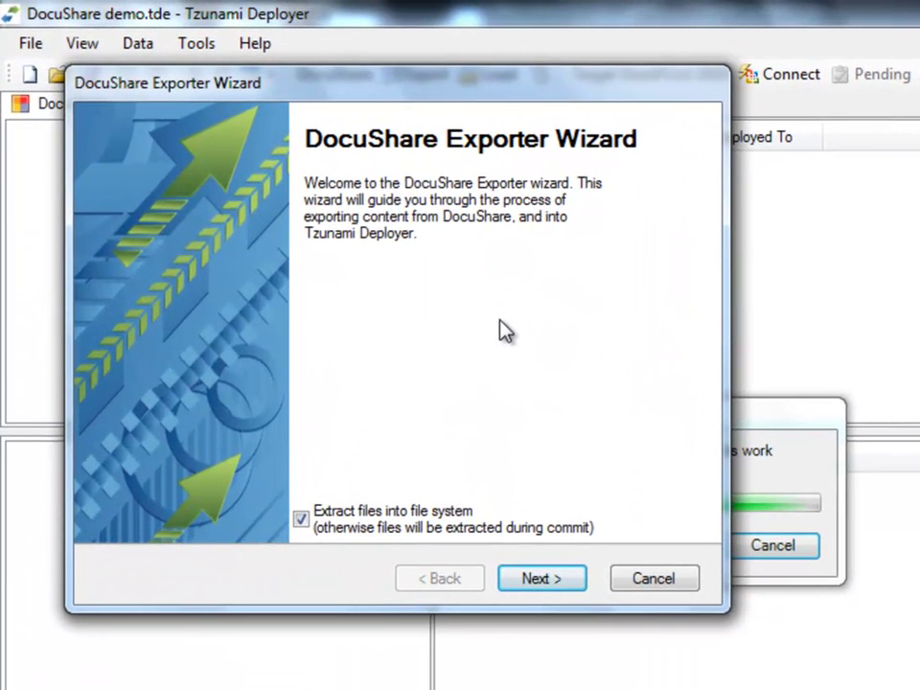
pyautogui.click(578, 582)
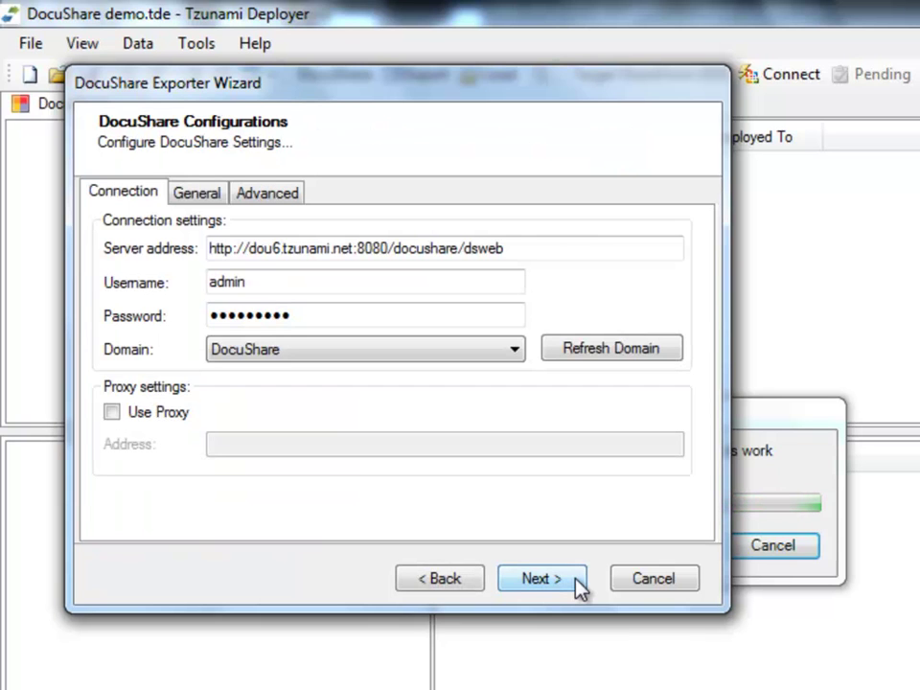
pyautogui.moveTo(514, 249); pyautogui.dragTo(207, 244)
pyautogui.moveTo(253, 284); pyautogui.dragTo(191, 286)
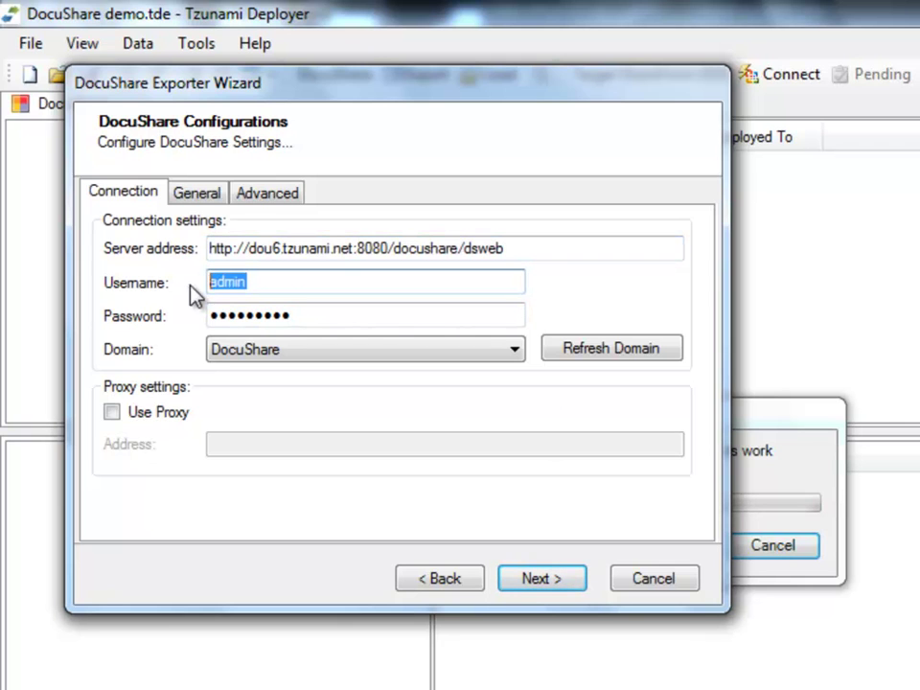
pyautogui.click(306, 352)
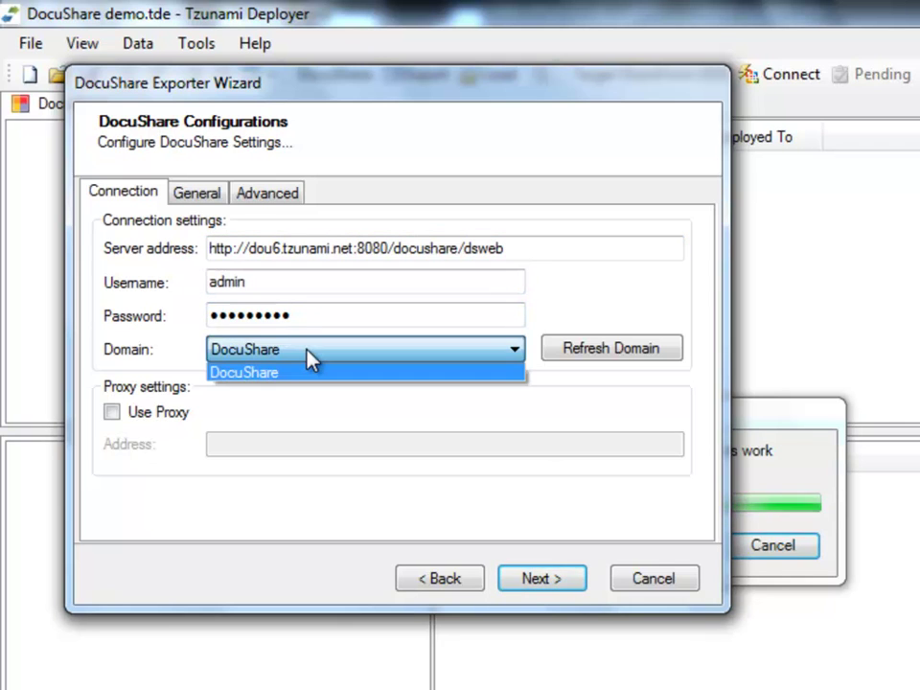
pyautogui.click(310, 359)
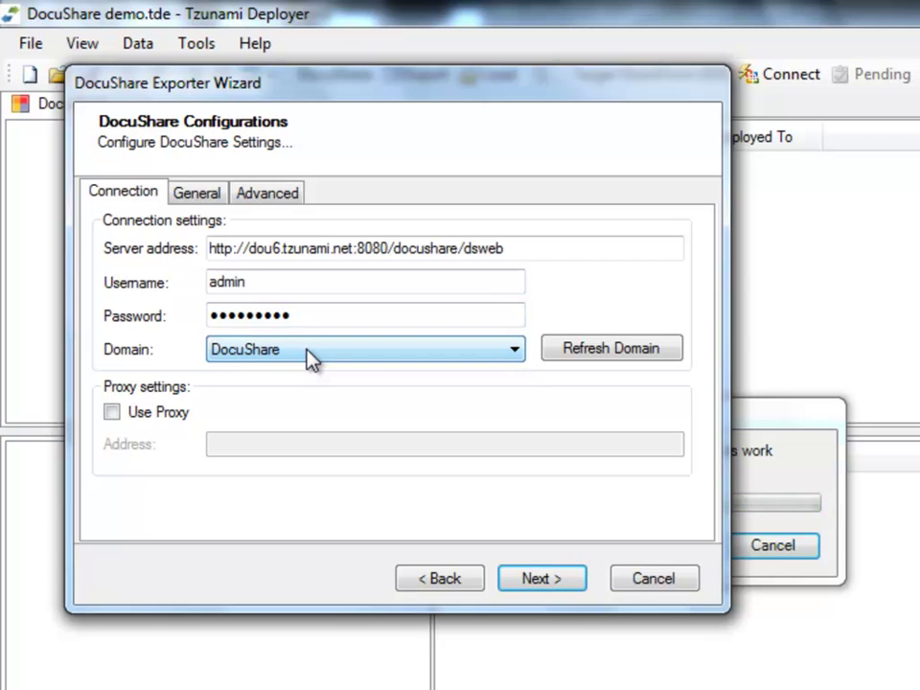
# Review the general export options, toggle the advanced Export security option, and continue to folder selection.
pyautogui.click(223, 199)
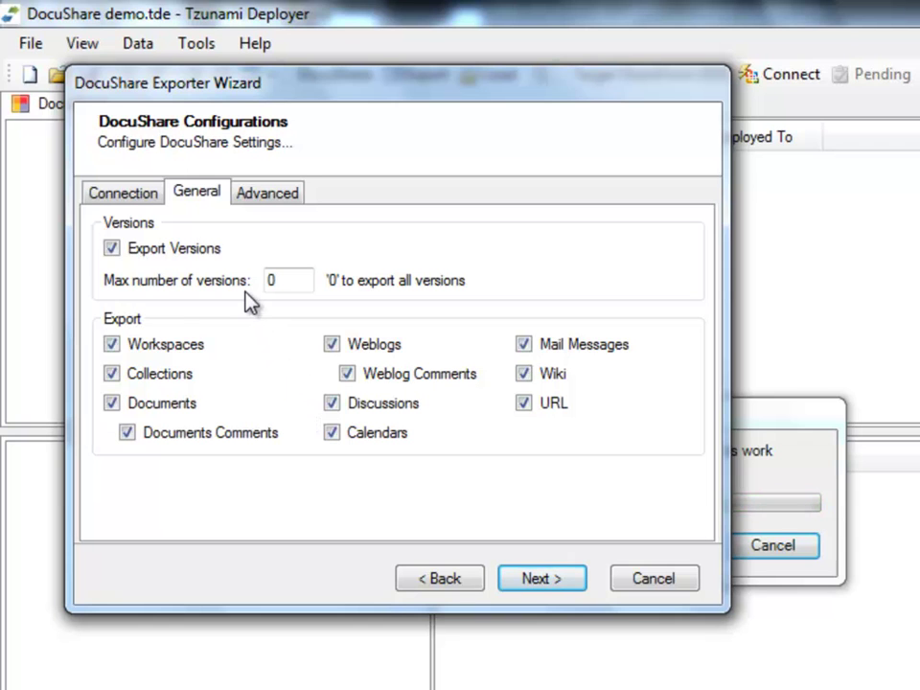
pyautogui.click(277, 200)
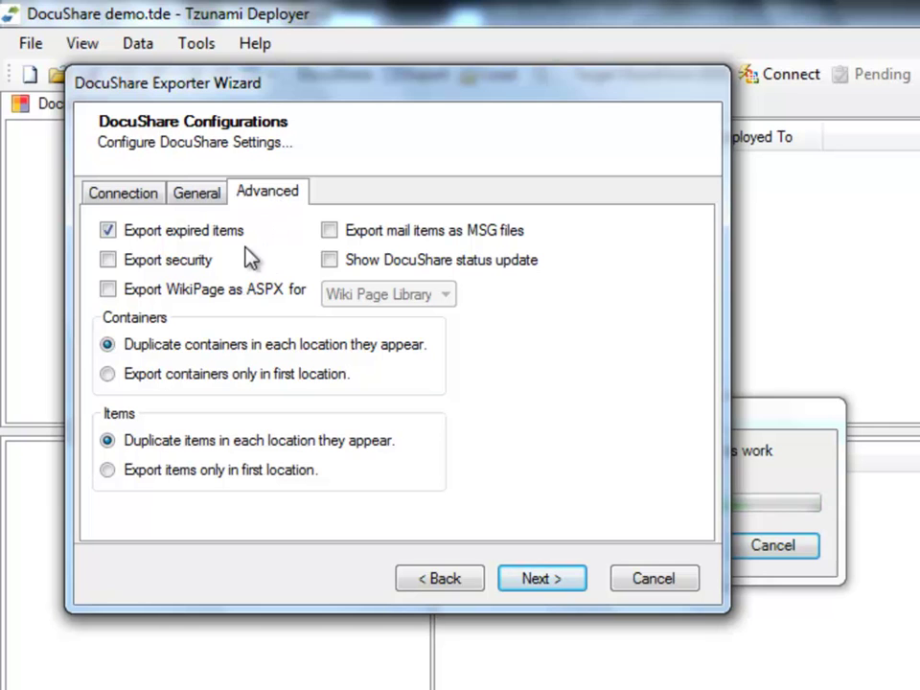
pyautogui.click(108, 261)
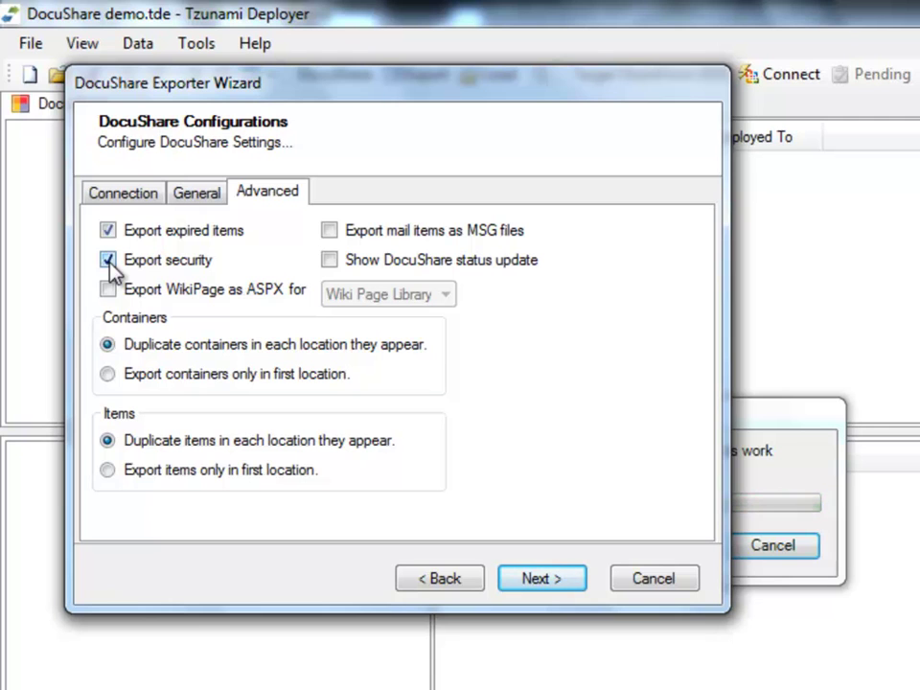
pyautogui.click(109, 260)
pyautogui.click(576, 578)
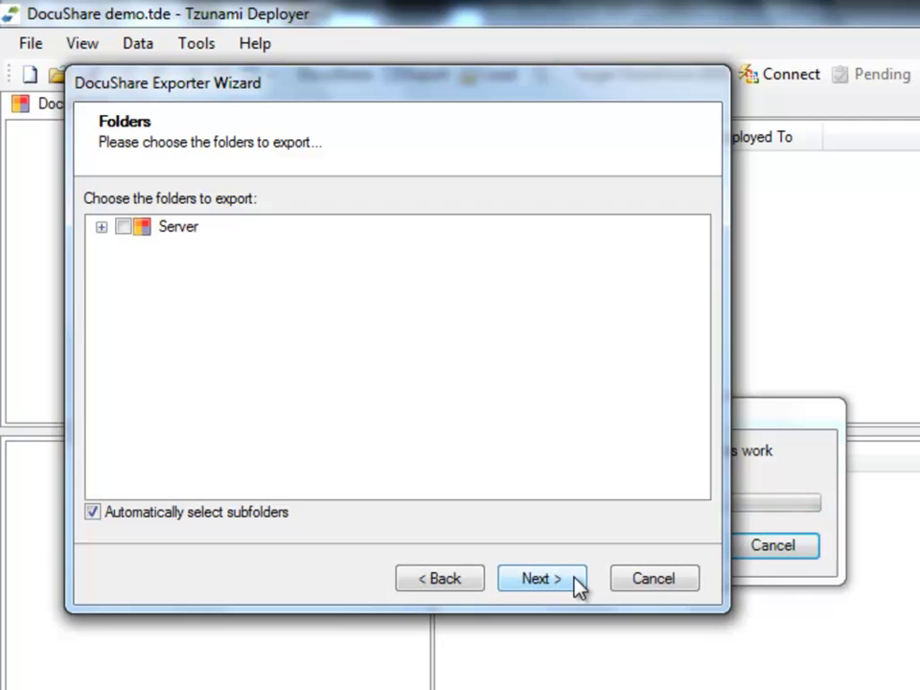
# Choose Demo Tzunami Workspace under Server as the content to export, without adding any filter condition.
pyautogui.click(101, 228)
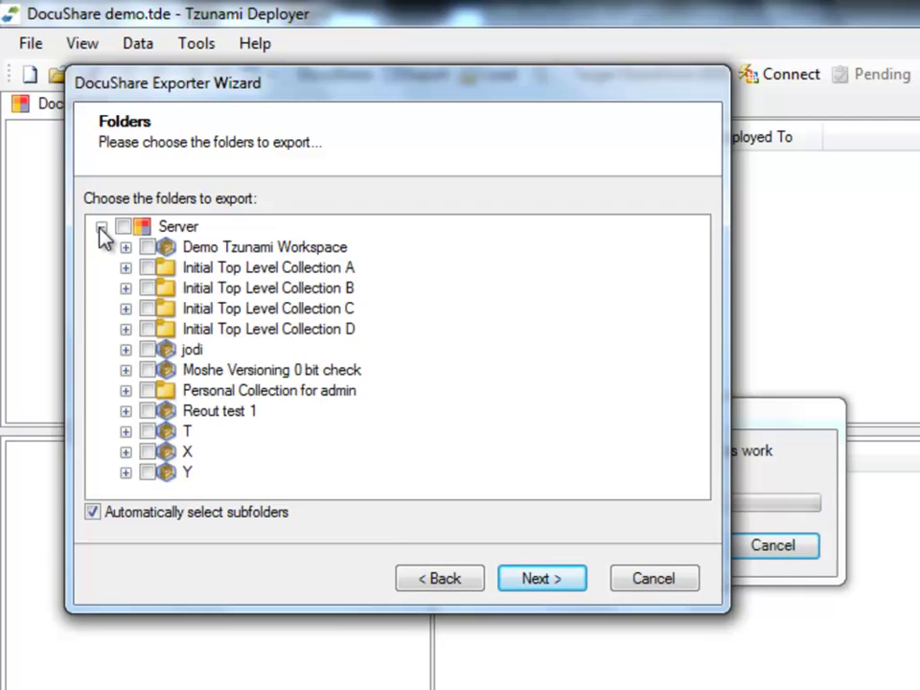
pyautogui.click(147, 248)
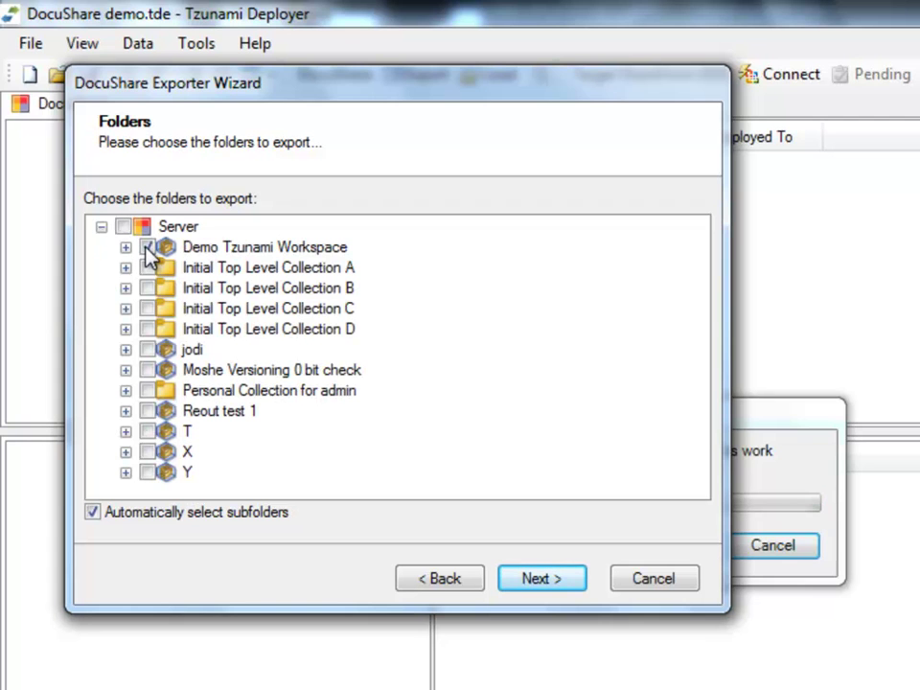
pyautogui.click(572, 579)
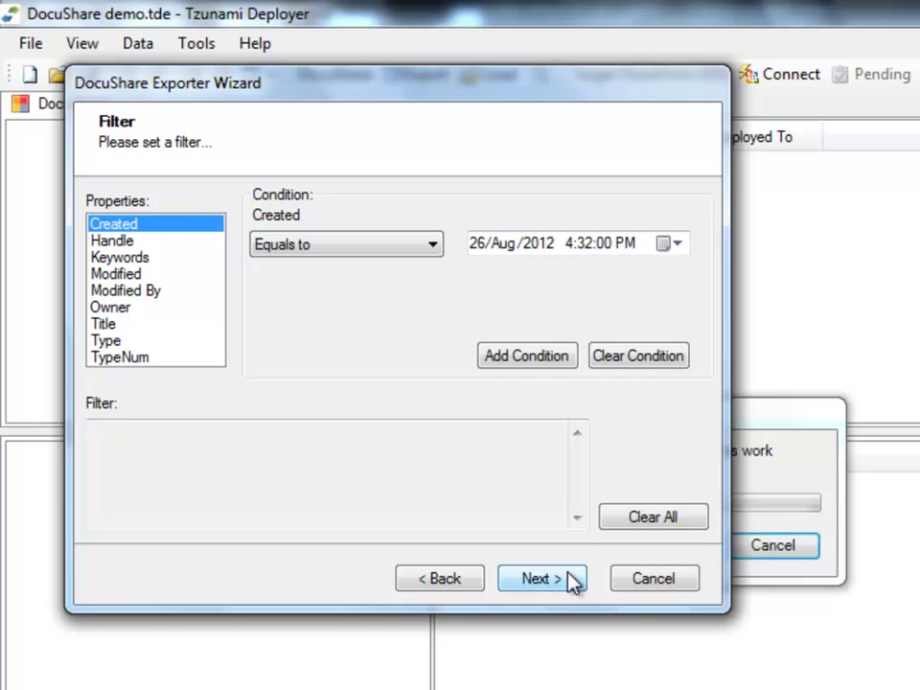
pyautogui.click(573, 579)
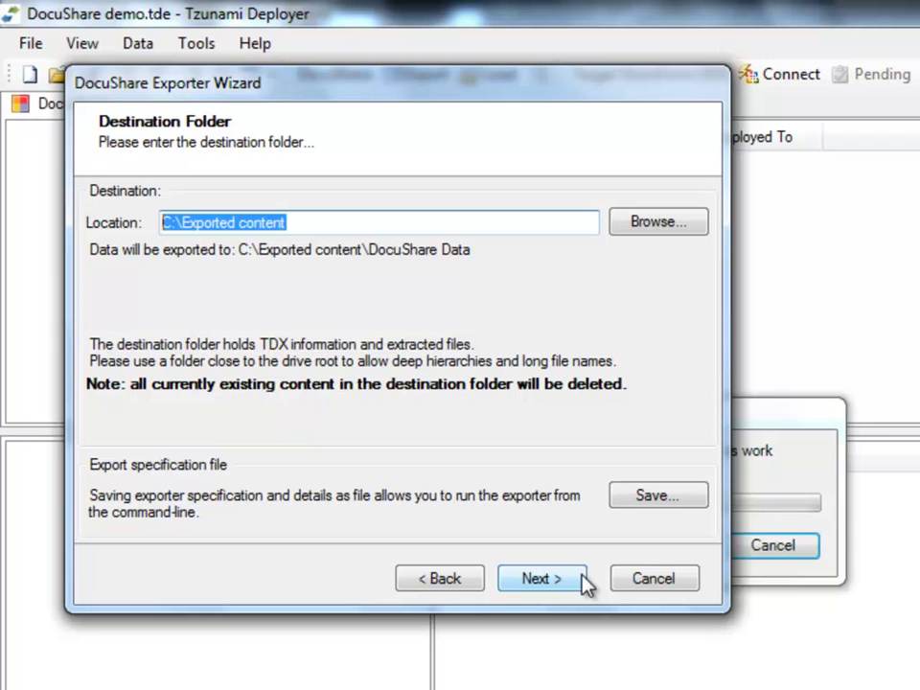
# Set the export destination to C:\Exported content, run the export and finish the wizard.
pyautogui.click(673, 222)
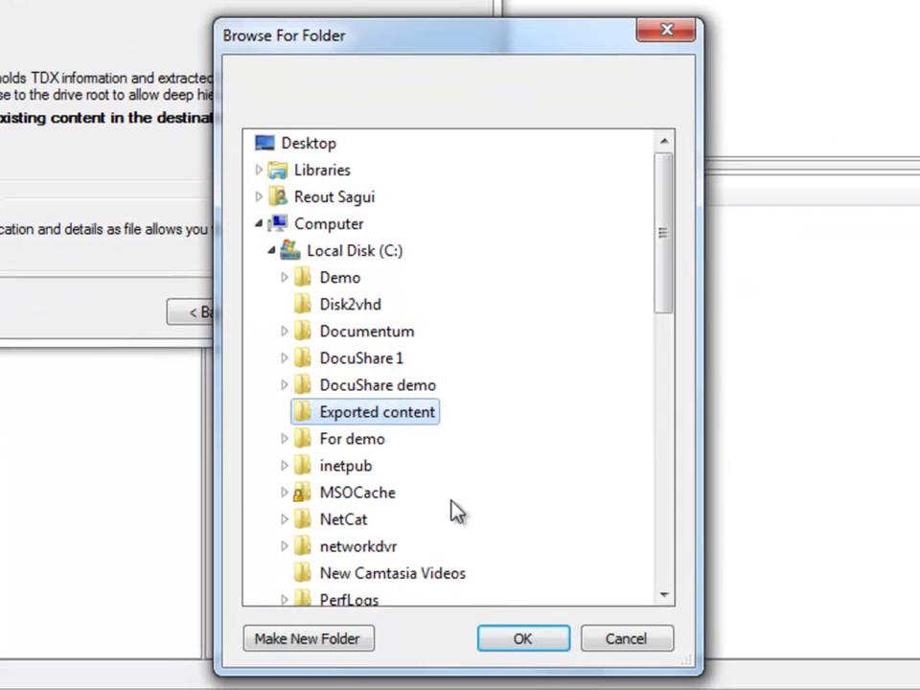
pyautogui.click(518, 640)
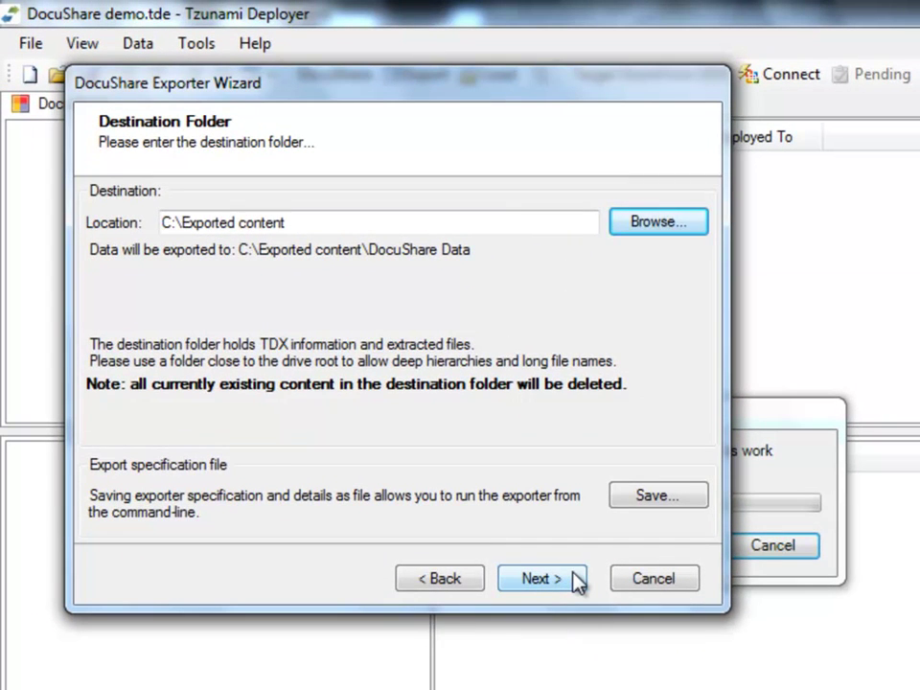
pyautogui.click(576, 579)
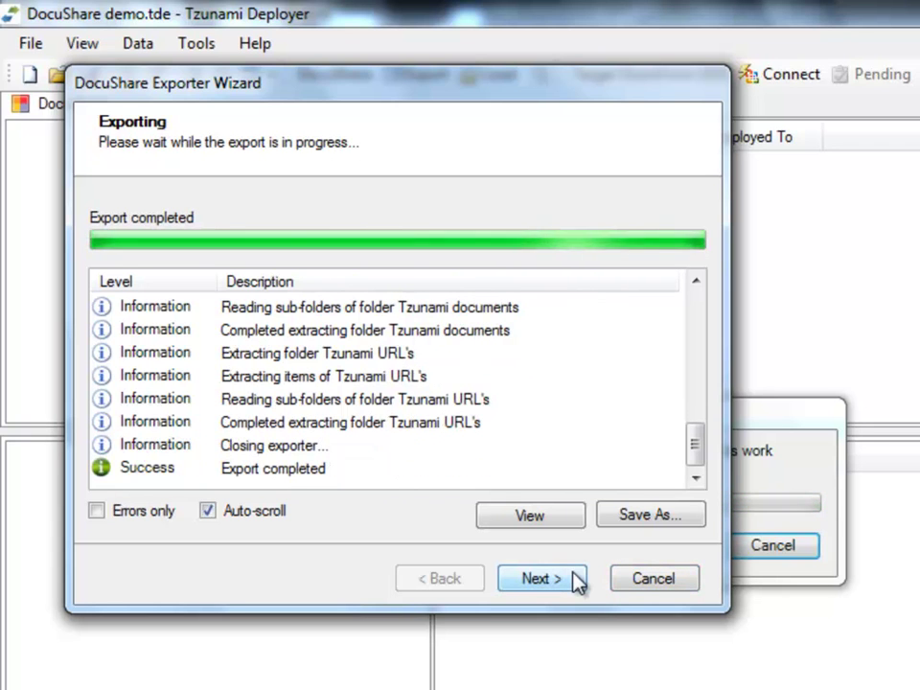
pyautogui.click(574, 576)
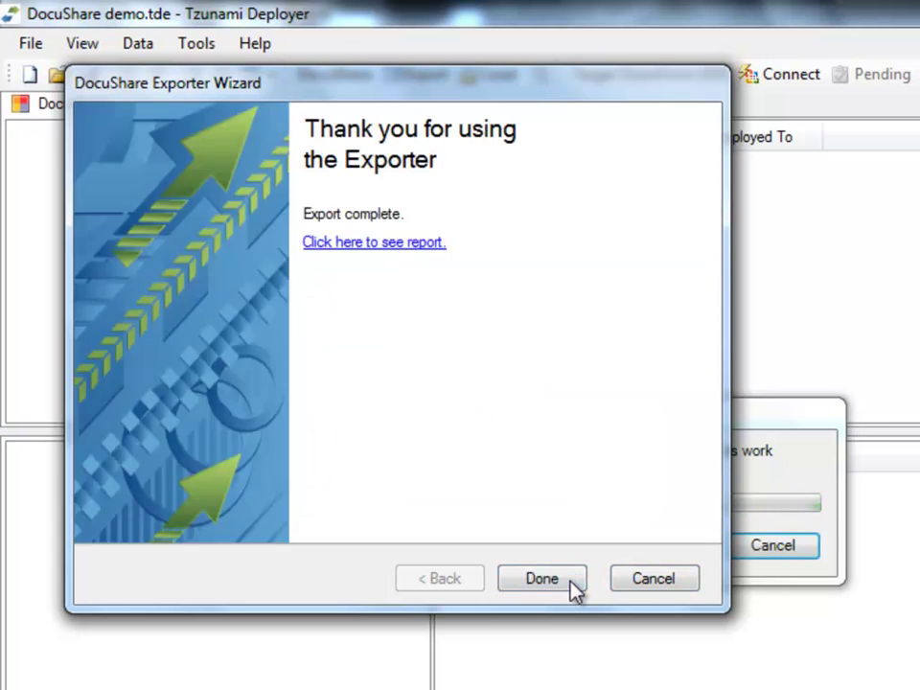
pyautogui.click(572, 583)
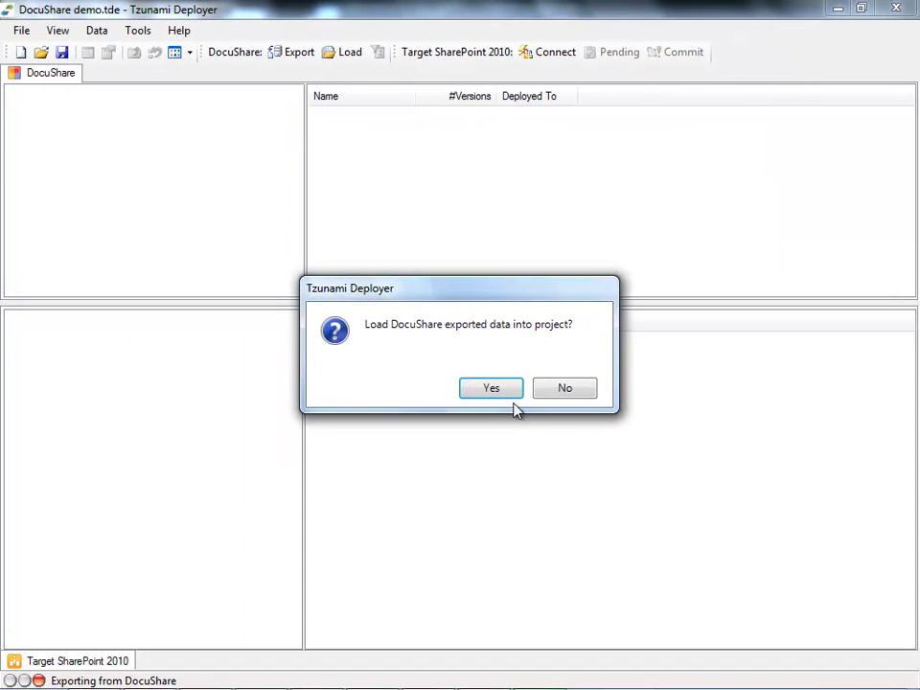
# Load the exported DocuShare data into the project under the name "DocuShare data".
pyautogui.click(518, 391)
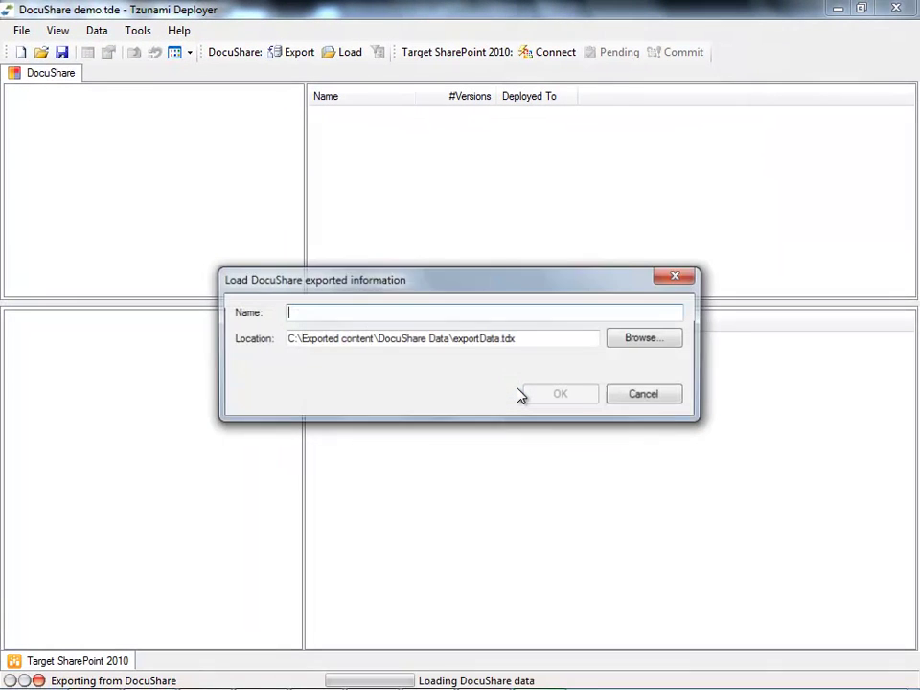
pyautogui.write('DocuShare da')
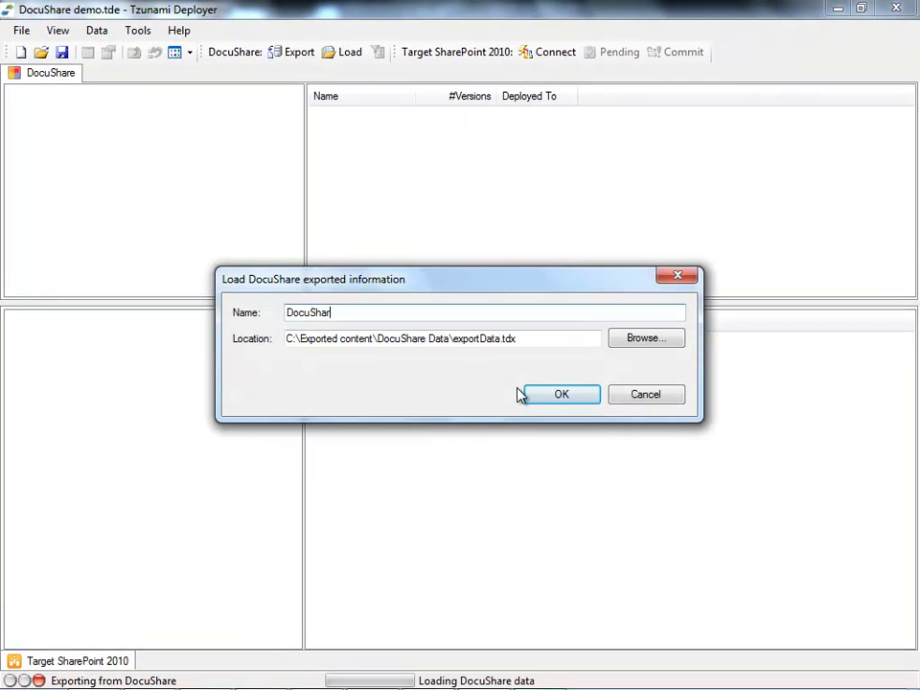
pyautogui.write('ta')
pyautogui.click(562, 395)
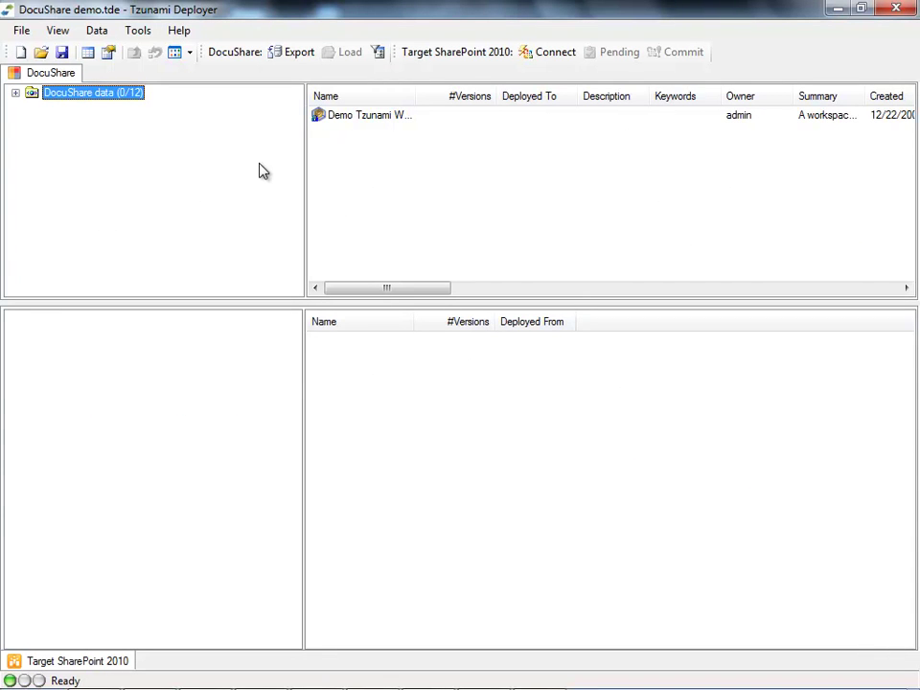
# Expand the loaded DocuShare data and examine the contents of Demo Tzunami Workspace and its Tzunami Calendar.
pyautogui.click(15, 93)
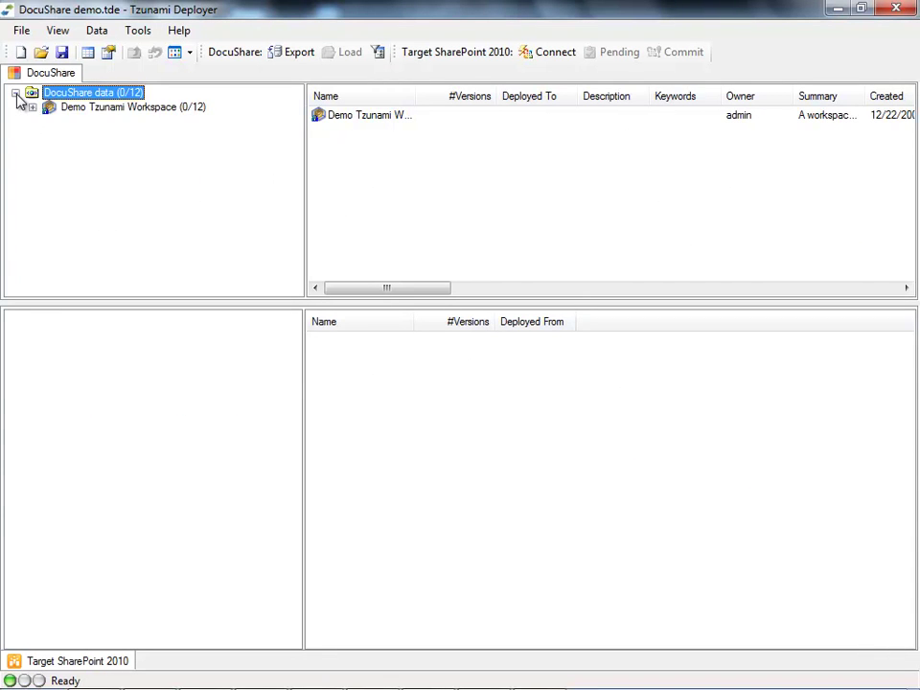
pyautogui.click(32, 107)
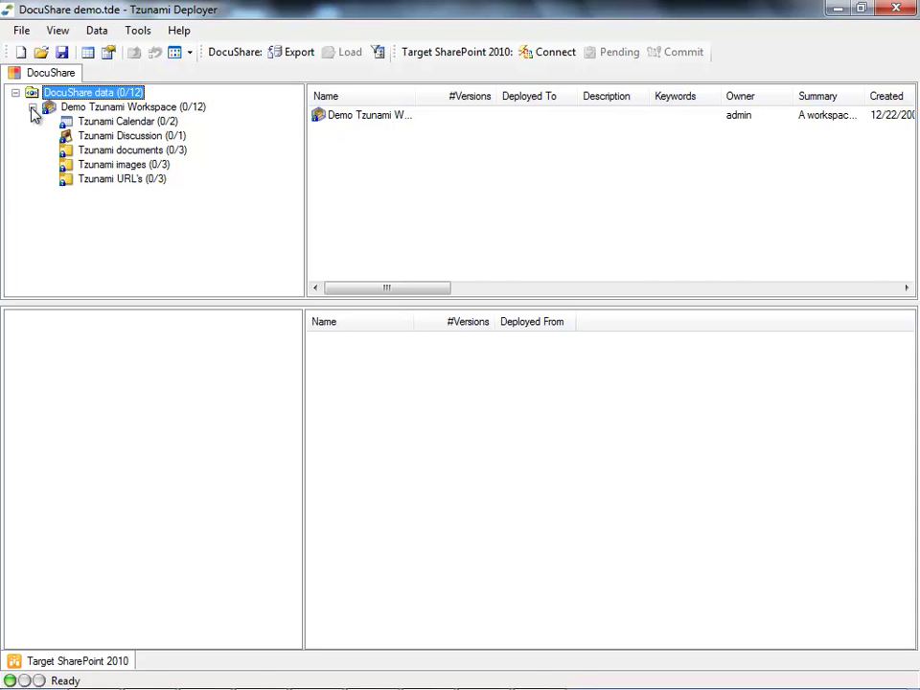
pyautogui.click(197, 108)
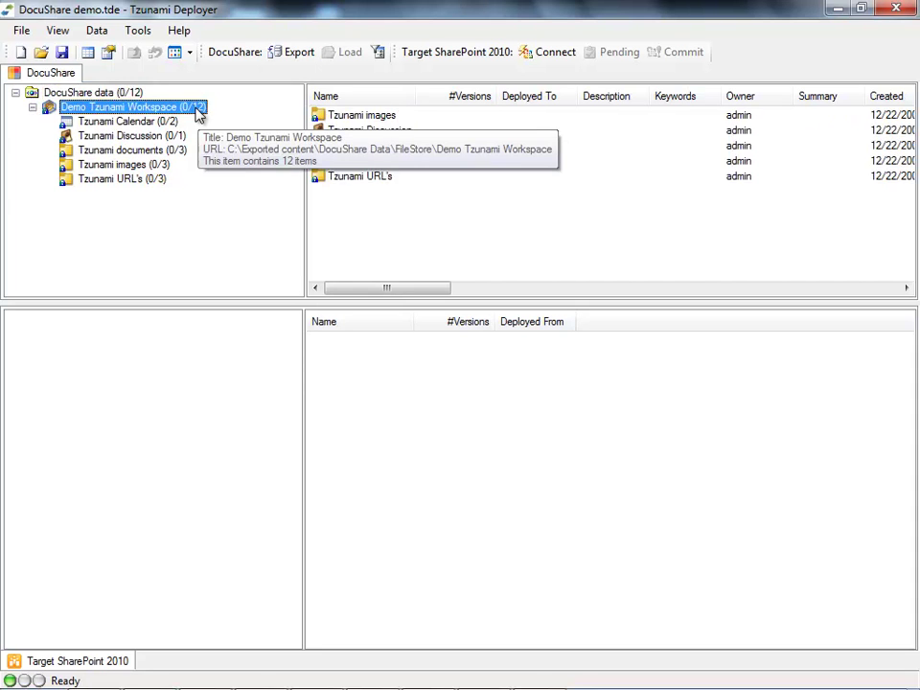
pyautogui.click(176, 123)
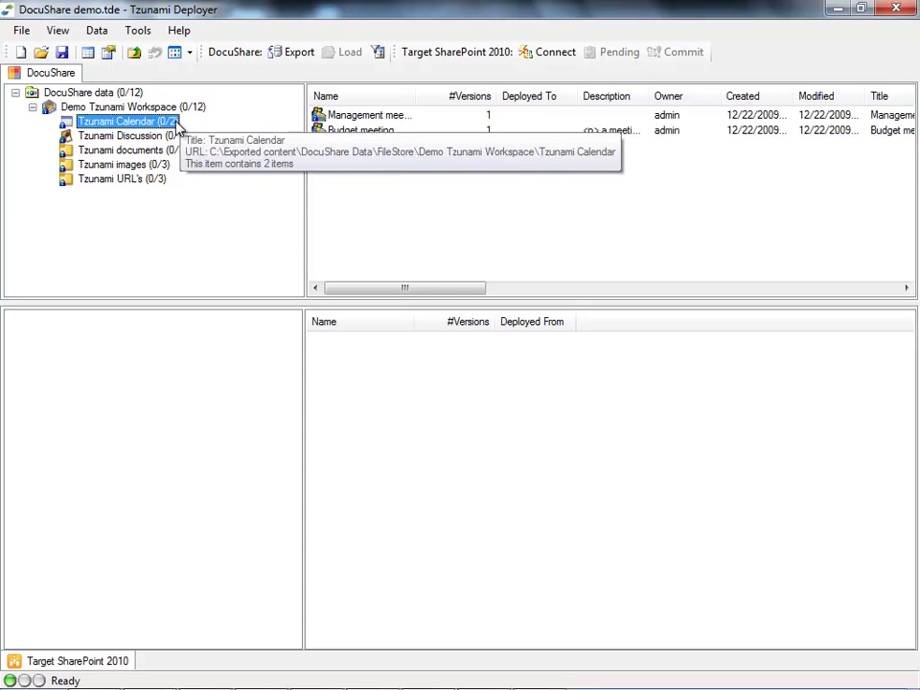
pyautogui.click(382, 119)
pyautogui.moveTo(402, 288)
pyautogui.mouseDown()
pyautogui.moveTo(544, 286)
pyautogui.moveTo(402, 287)
pyautogui.mouseUp()
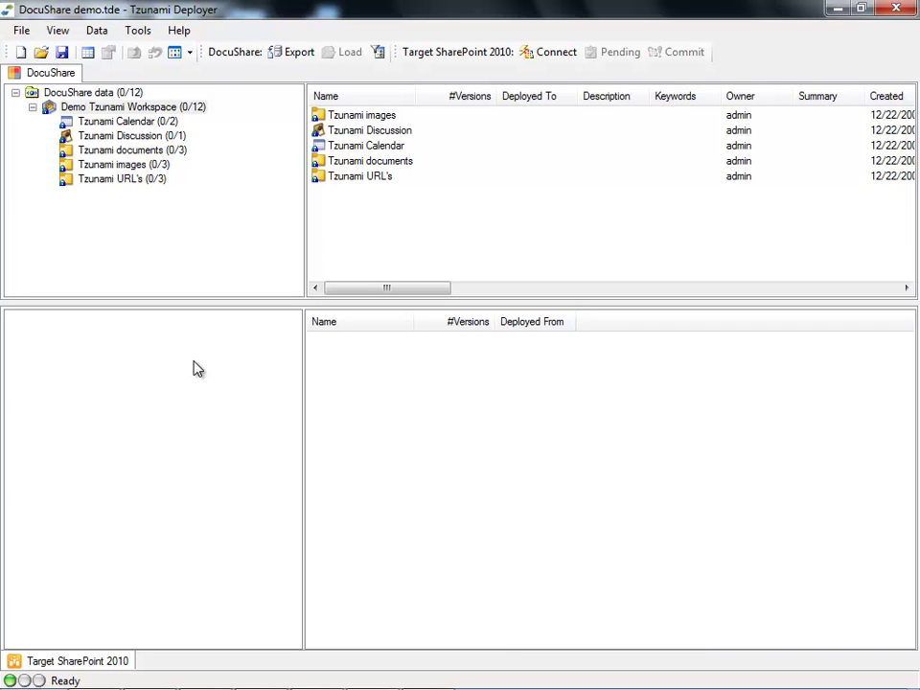
# Connect to the target SharePoint 2010 server sp10f-s1 under a different user name, entering the account password.
pyautogui.rightClick(140, 383)
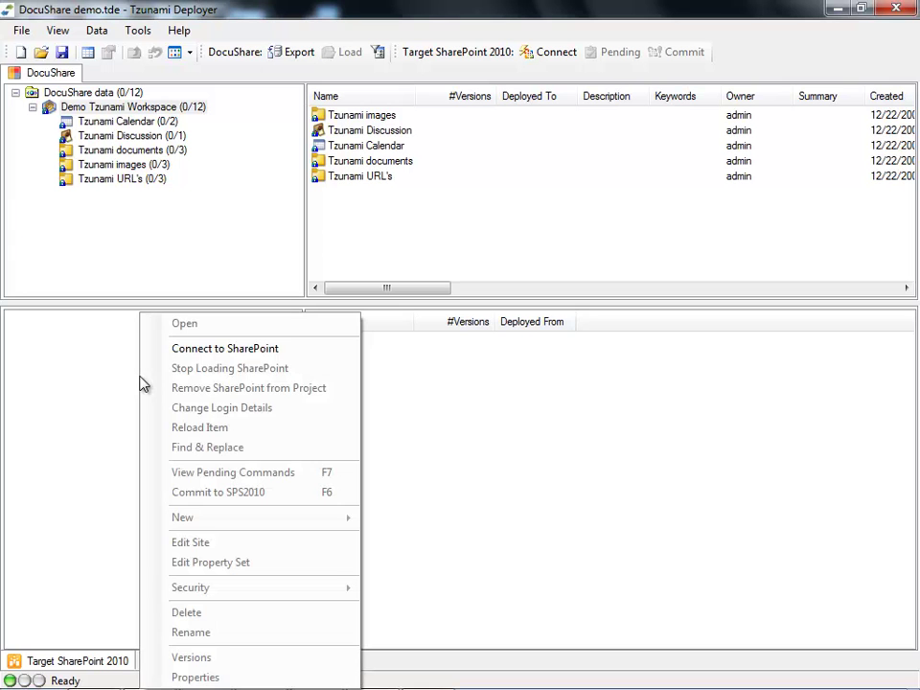
pyautogui.click(304, 351)
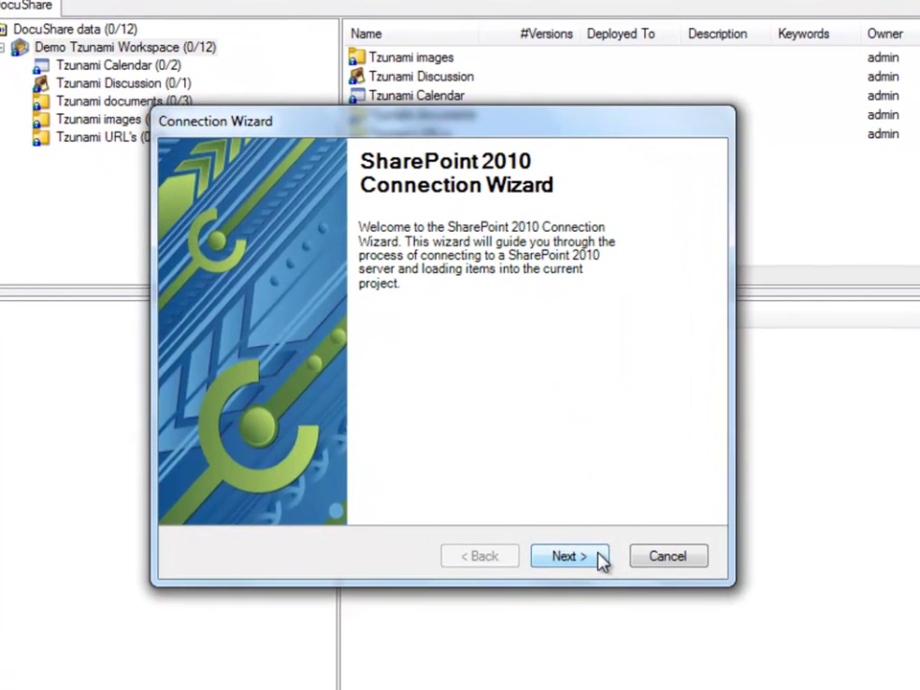
pyautogui.click(569, 557)
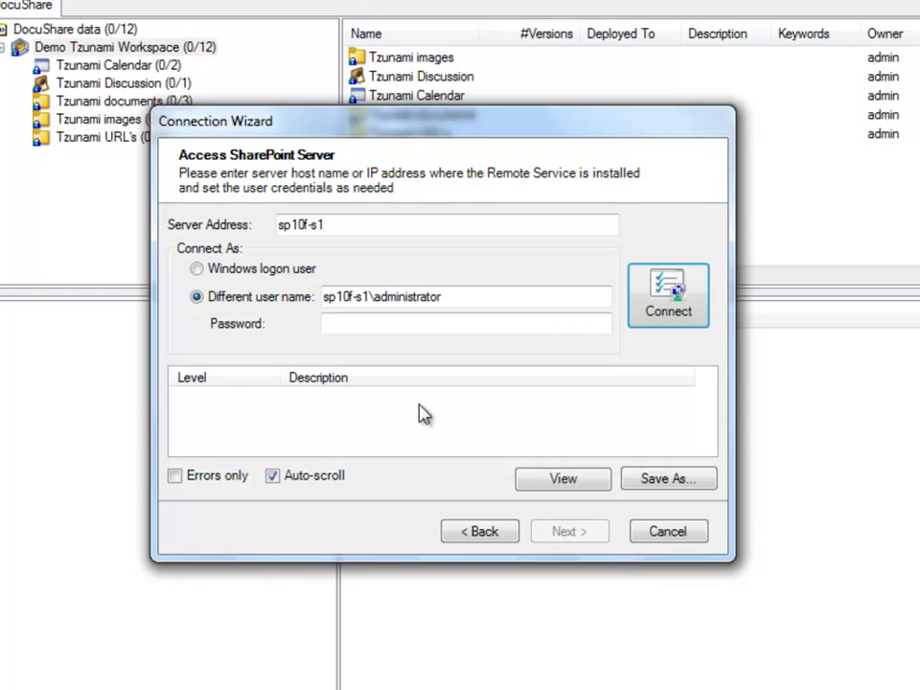
pyautogui.moveTo(340, 228); pyautogui.dragTo(257, 223)
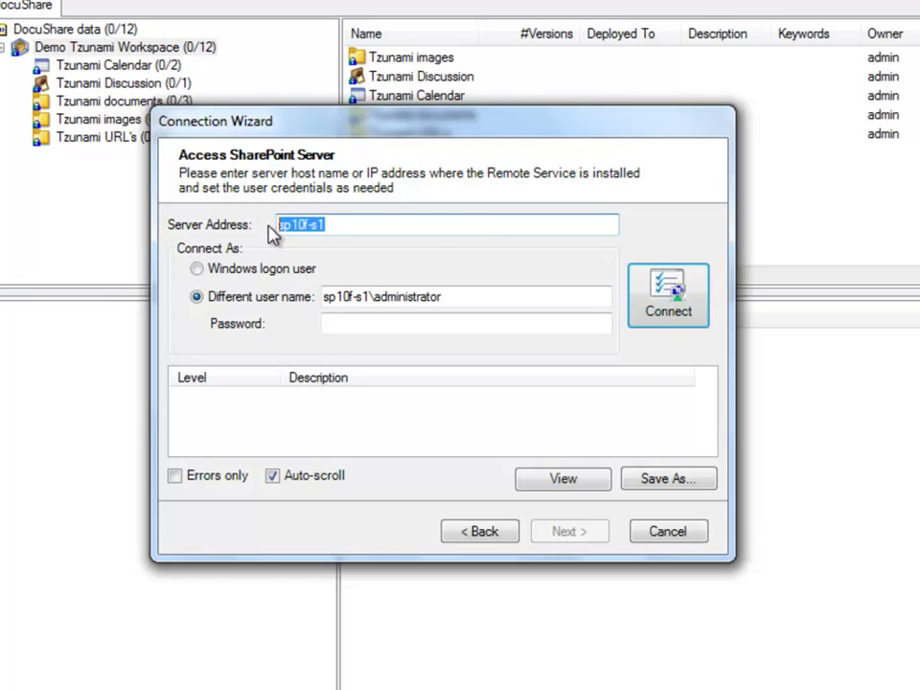
pyautogui.click(498, 322)
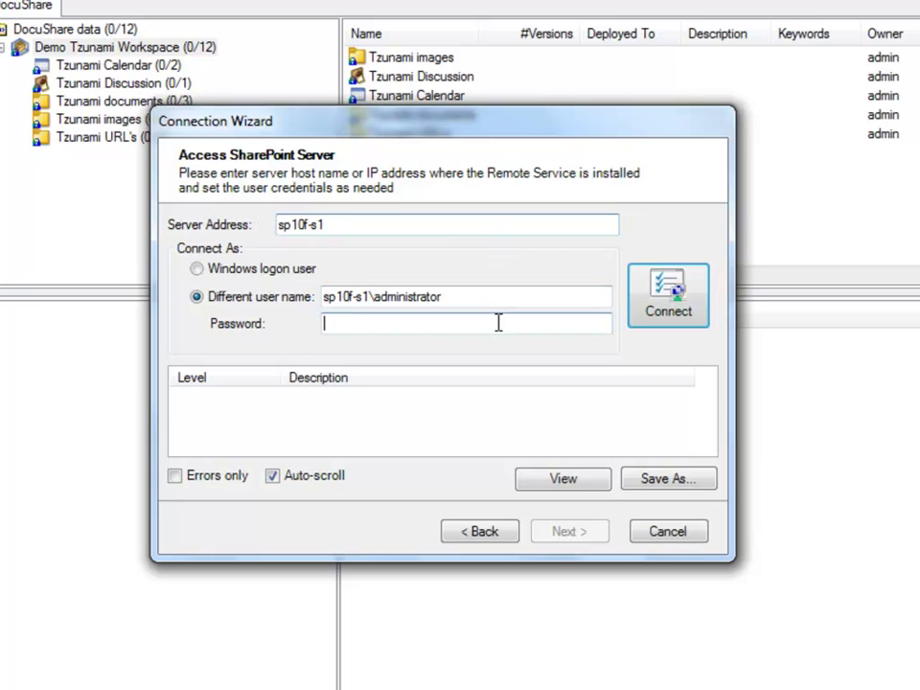
pyautogui.write('*********')
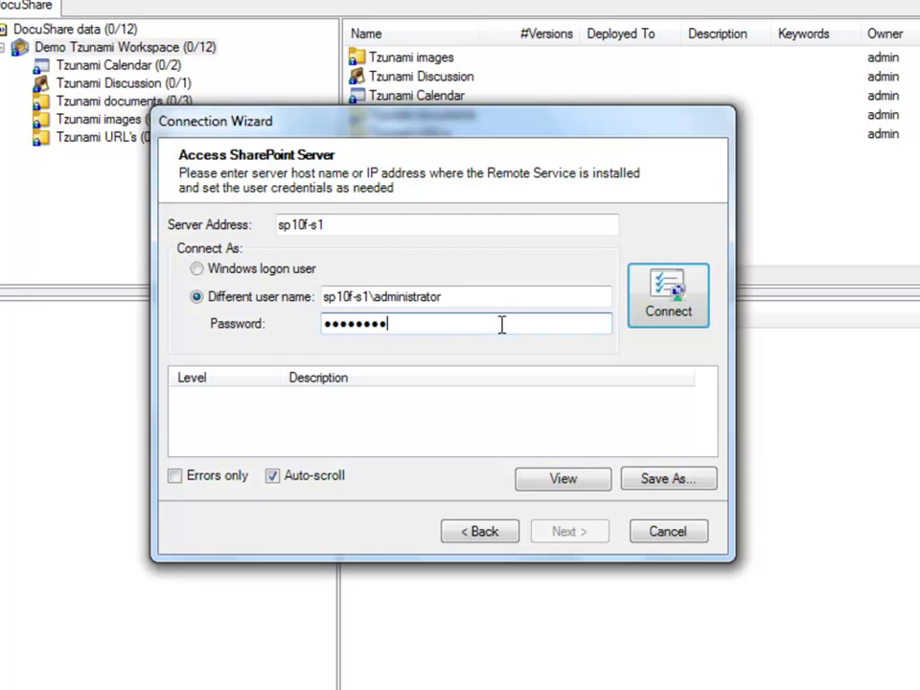
pyautogui.click(677, 302)
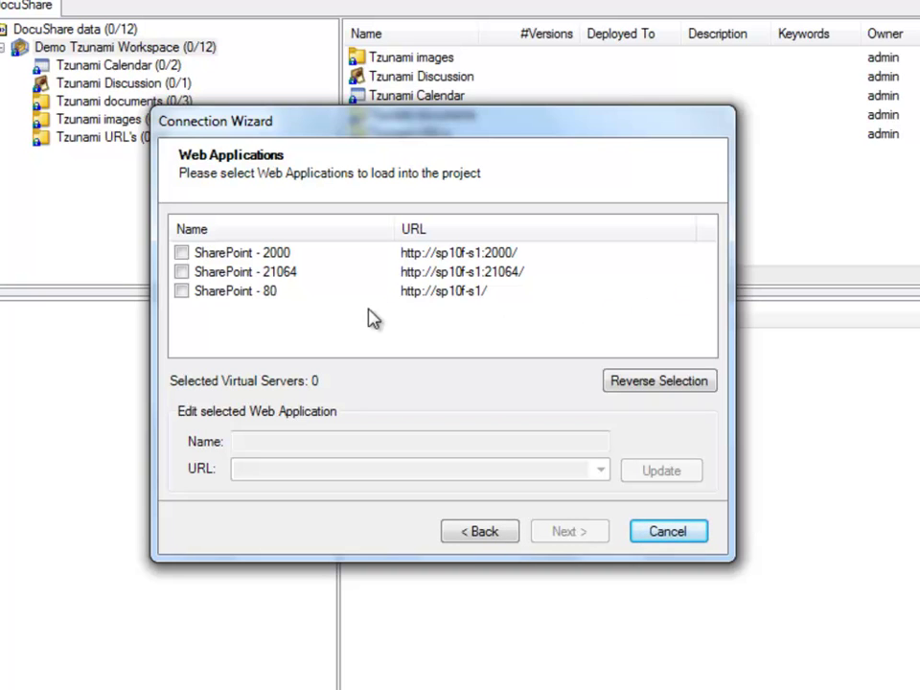
# Choose the SharePoint - 2000 web application and its Demo site collection for loading into the project.
pyautogui.click(181, 254)
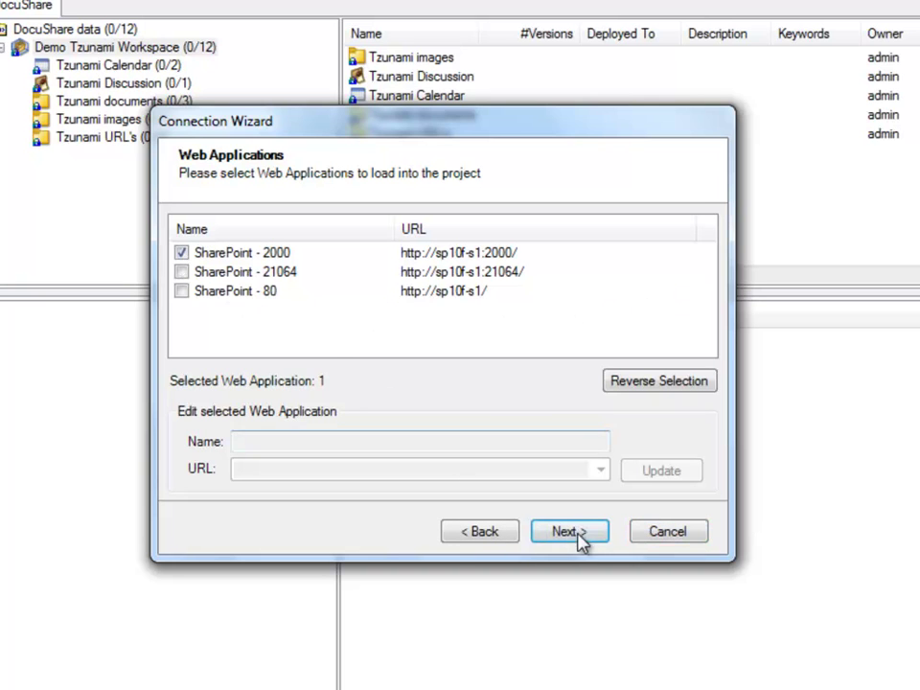
pyautogui.click(569, 532)
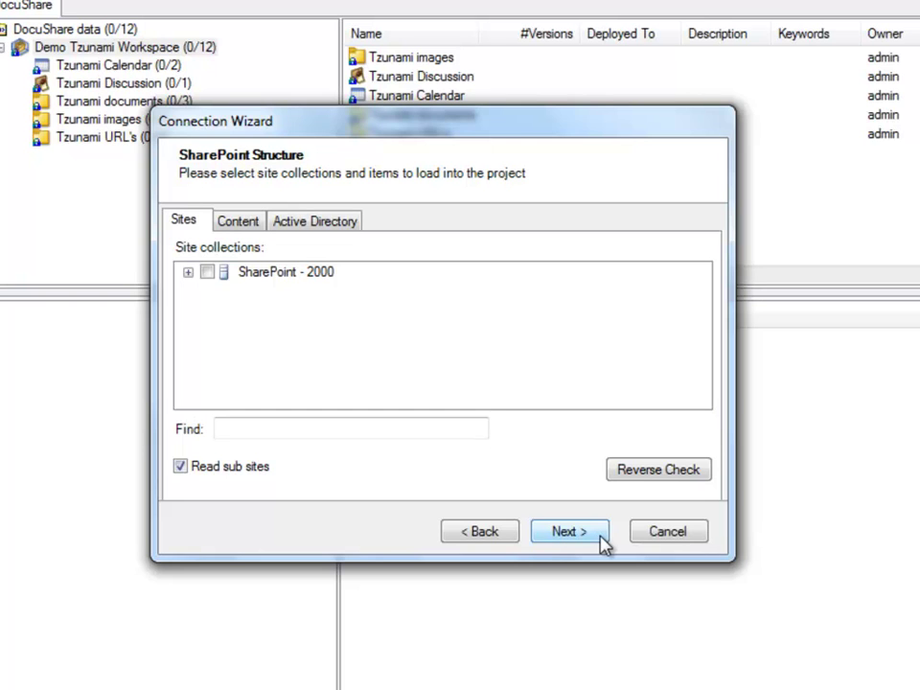
pyautogui.click(189, 273)
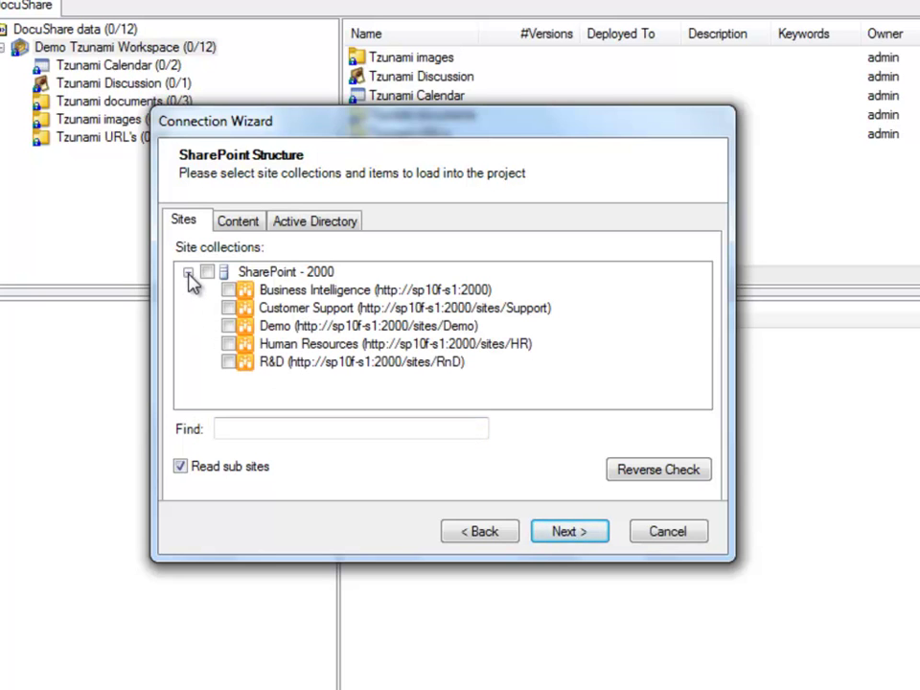
pyautogui.click(229, 327)
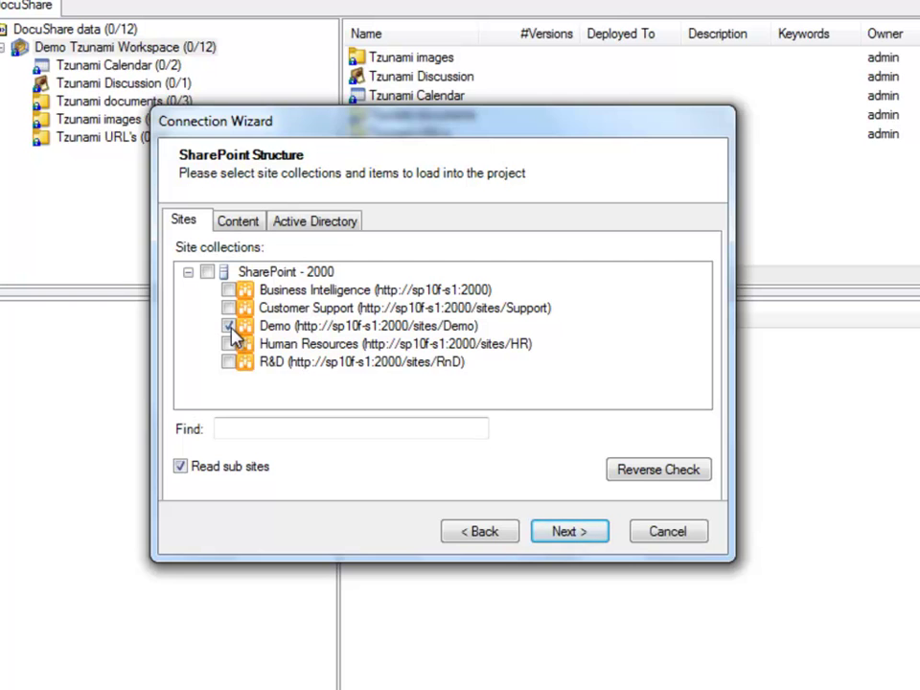
pyautogui.click(185, 471)
pyautogui.click(188, 479)
# Set the content to load to All lists, reading All versions of the items.
pyautogui.click(251, 229)
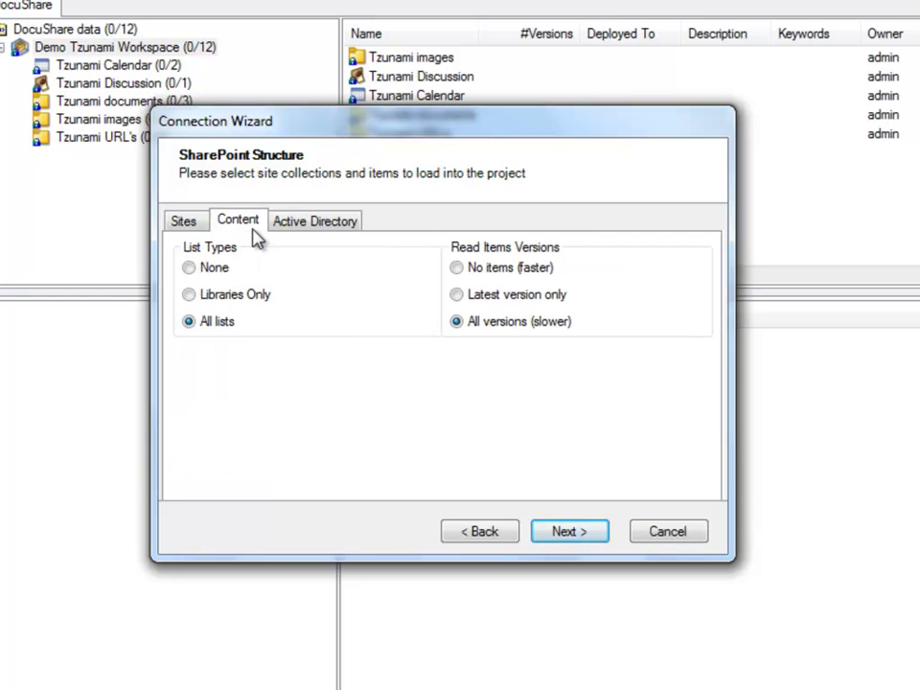
pyautogui.click(188, 269)
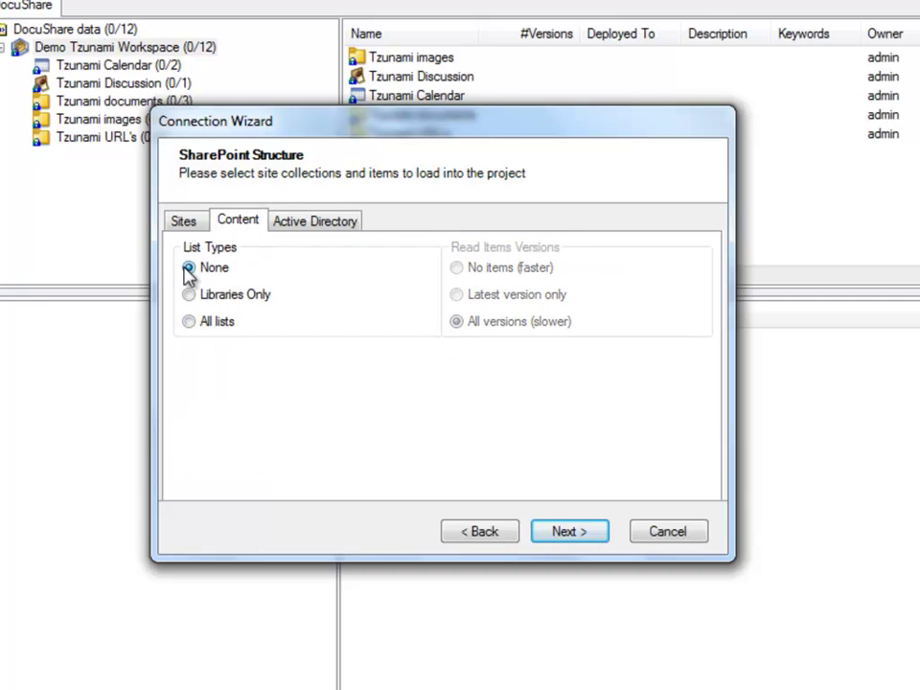
pyautogui.click(189, 295)
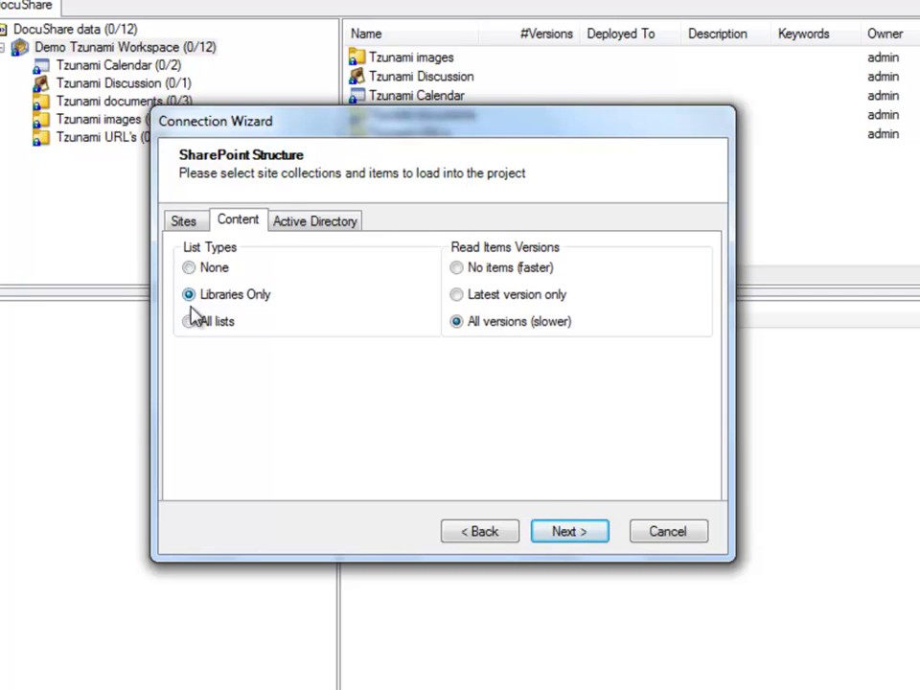
pyautogui.click(190, 323)
pyautogui.click(460, 273)
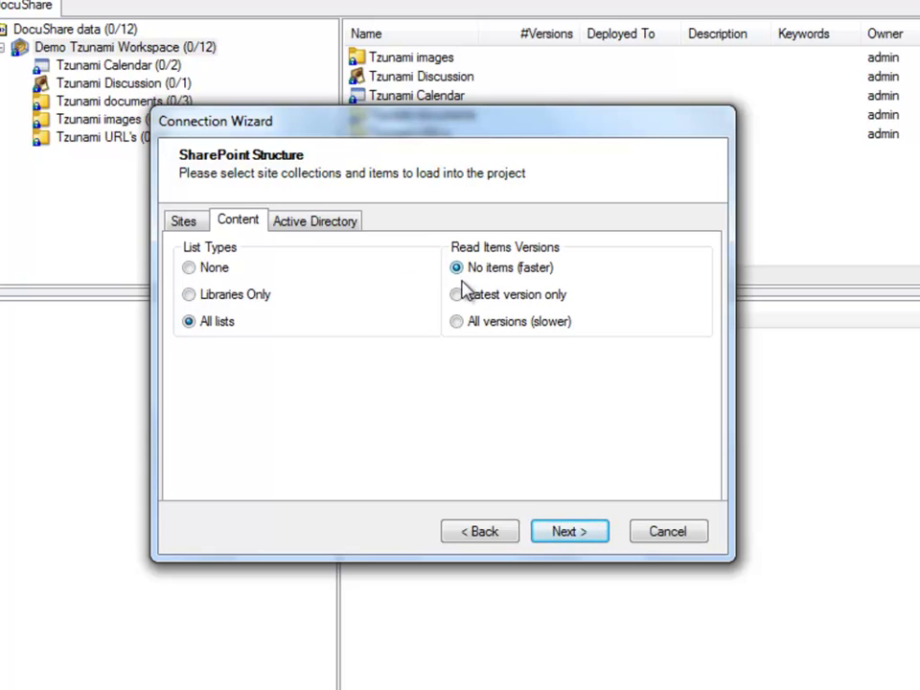
pyautogui.click(461, 299)
pyautogui.click(460, 324)
pyautogui.click(458, 323)
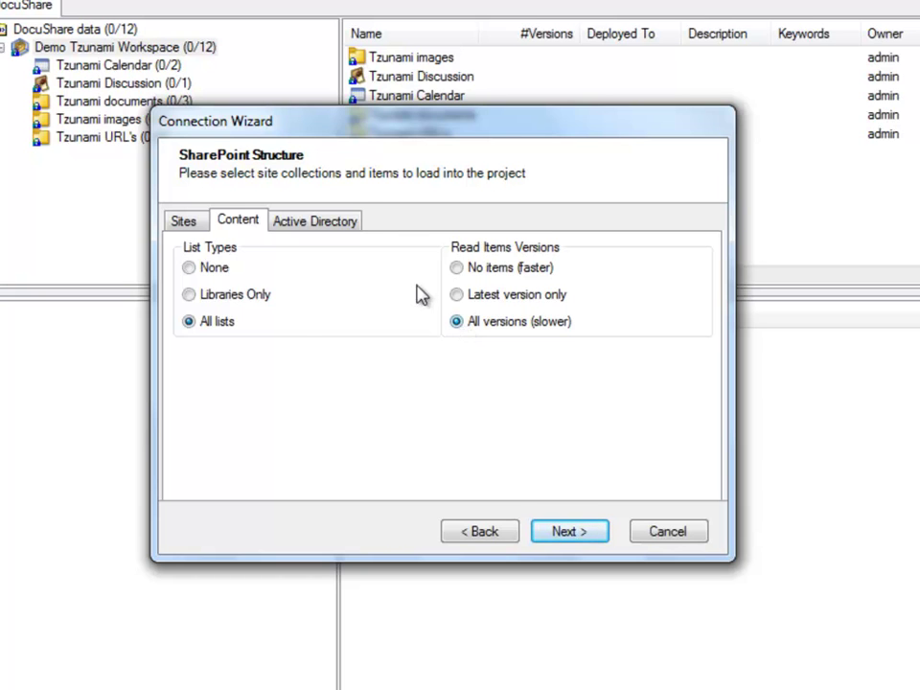
# Keep users and groups read from Active Directory, then finish the connection and load the target SharePoint structure.
pyautogui.click(353, 234)
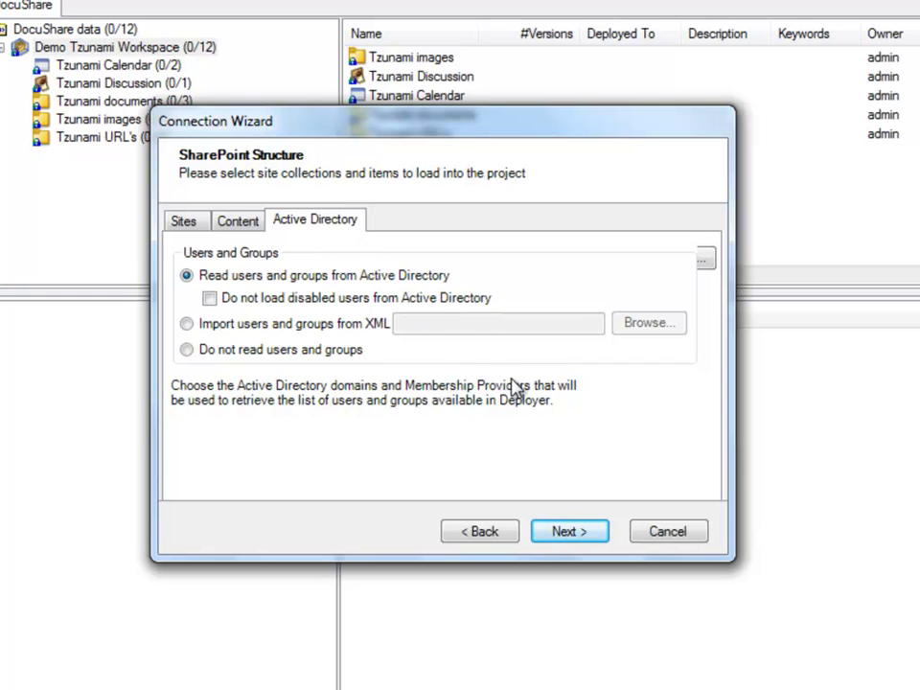
pyautogui.click(598, 535)
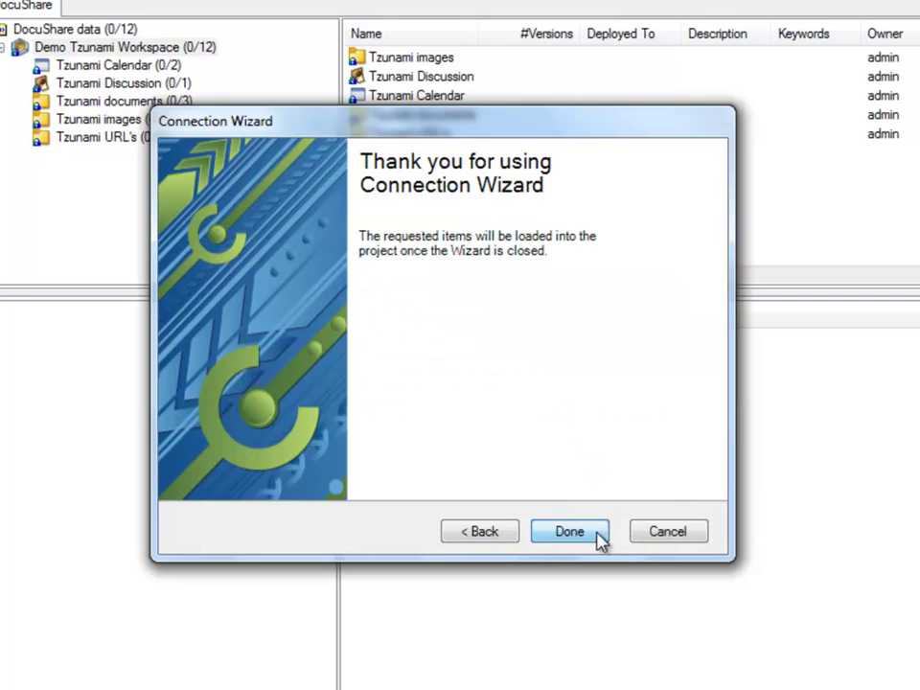
pyautogui.click(571, 532)
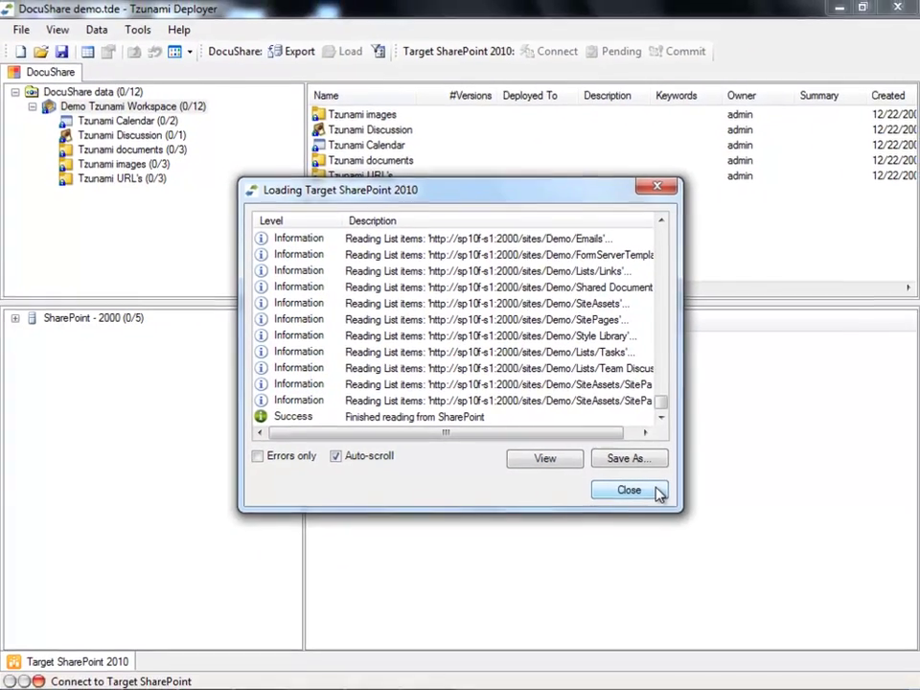
pyautogui.click(781, 530)
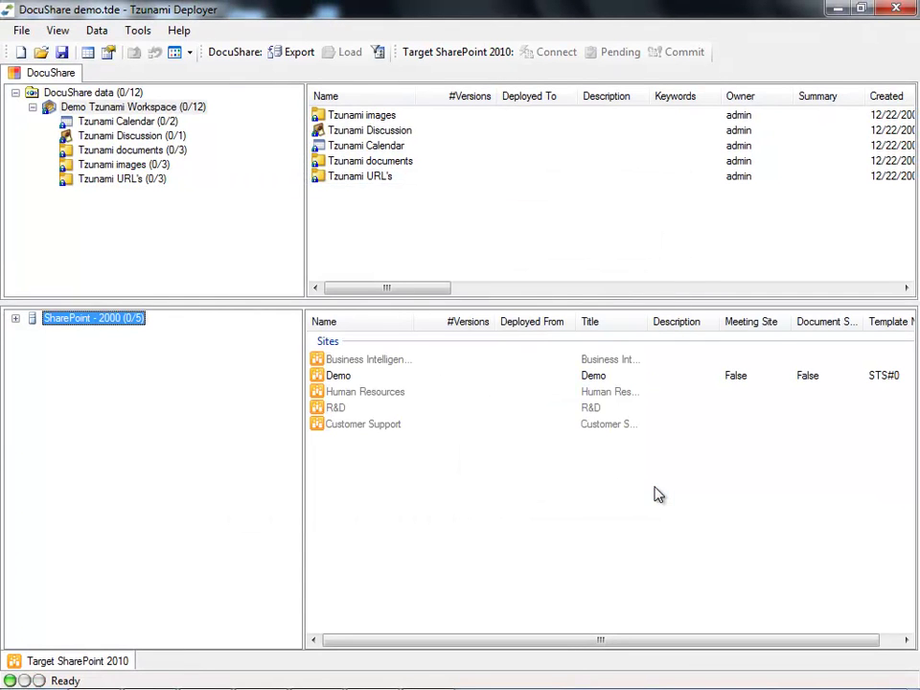
# Expand SharePoint - 2000 and examine the lists and libraries of its Demo site.
pyautogui.click(16, 319)
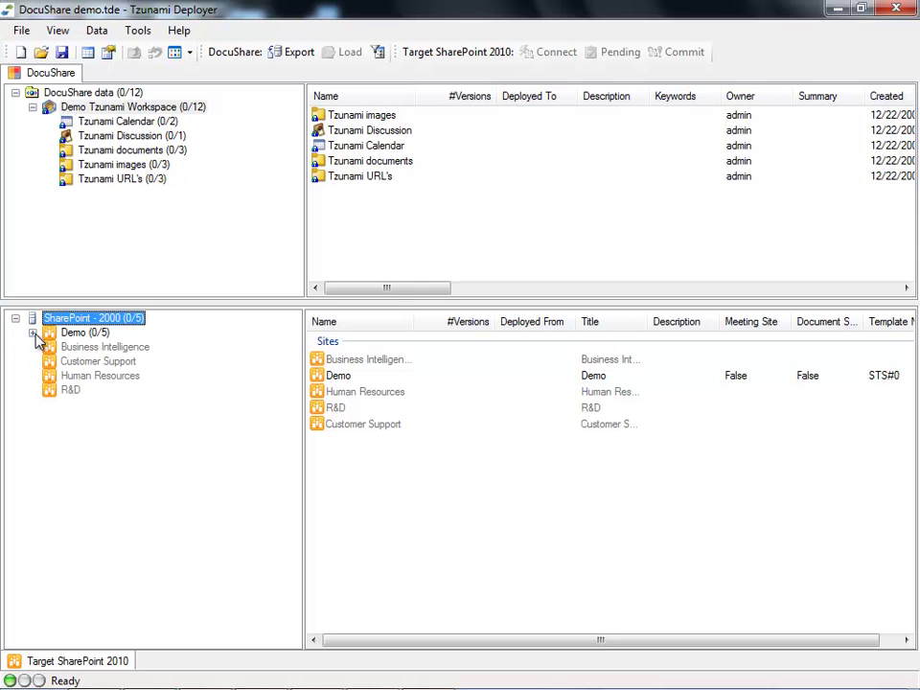
pyautogui.click(31, 333)
pyautogui.click(77, 332)
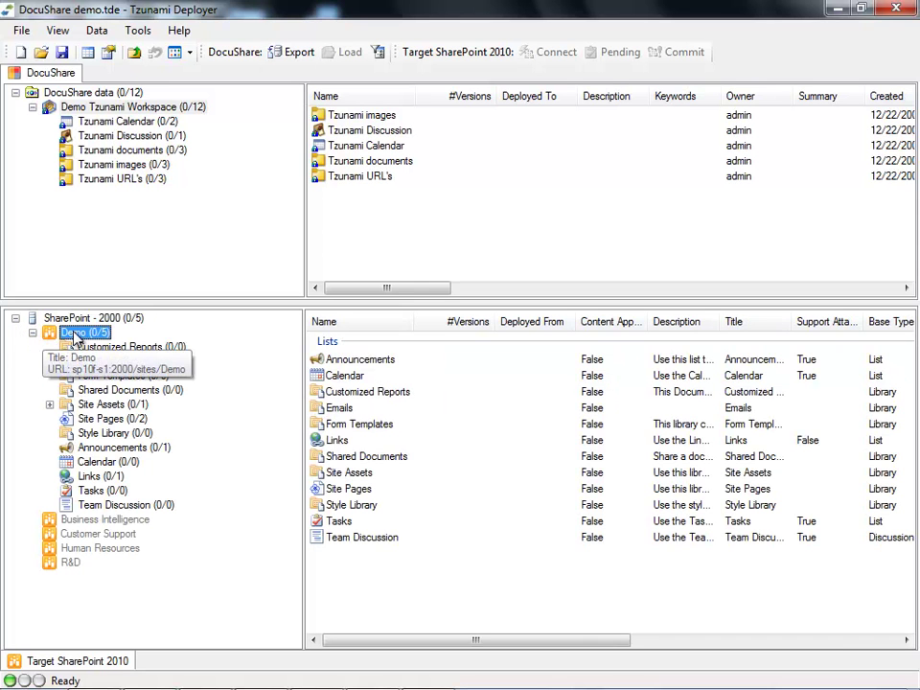
pyautogui.click(135, 391)
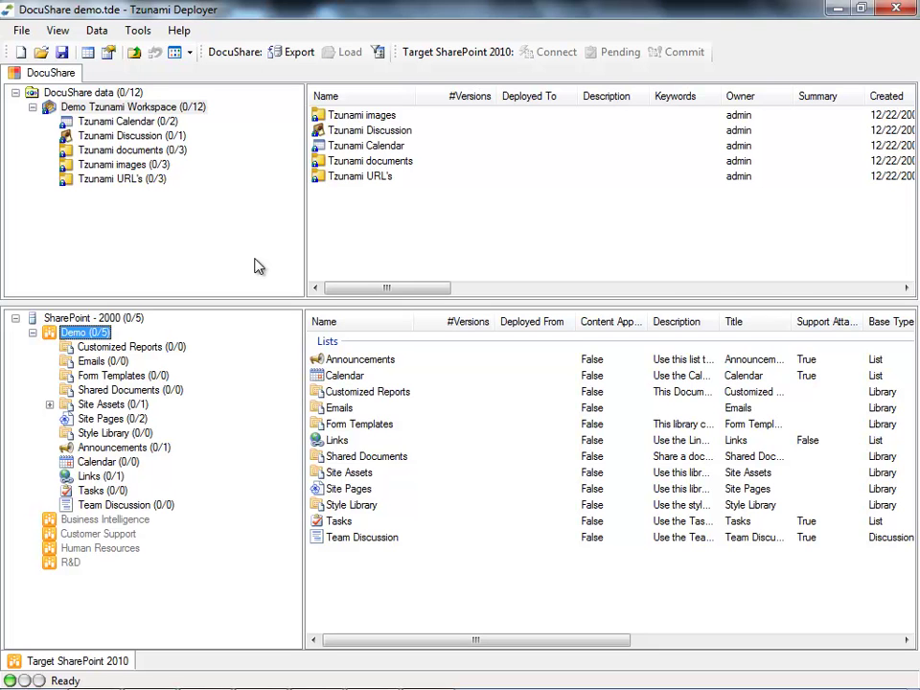
# Start deploying Demo Tzunami Workspace into the target Demo site and adjust the Deploy security option.
pyautogui.click(149, 108)
pyautogui.moveTo(149, 108); pyautogui.dragTo(108, 340)
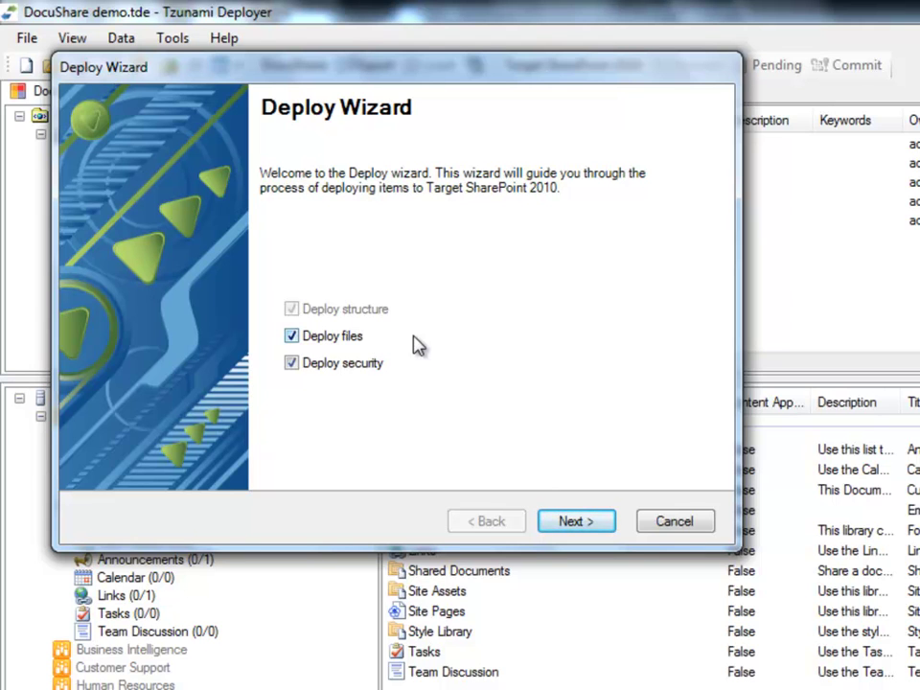
pyautogui.click(293, 364)
pyautogui.click(599, 521)
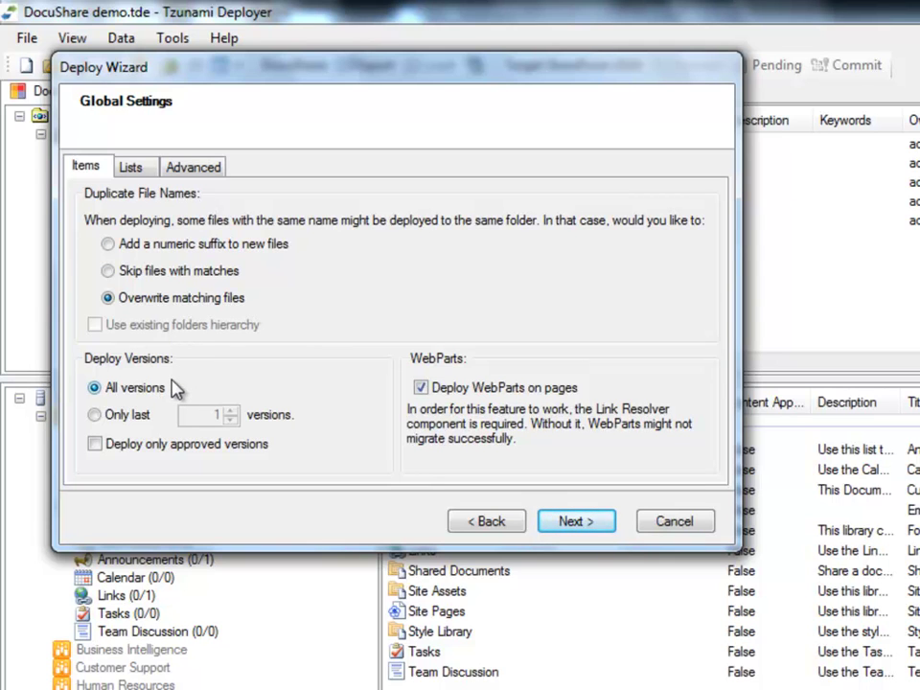
# Set lists to support both major and minor versions and accept the global deployment settings.
pyautogui.click(149, 180)
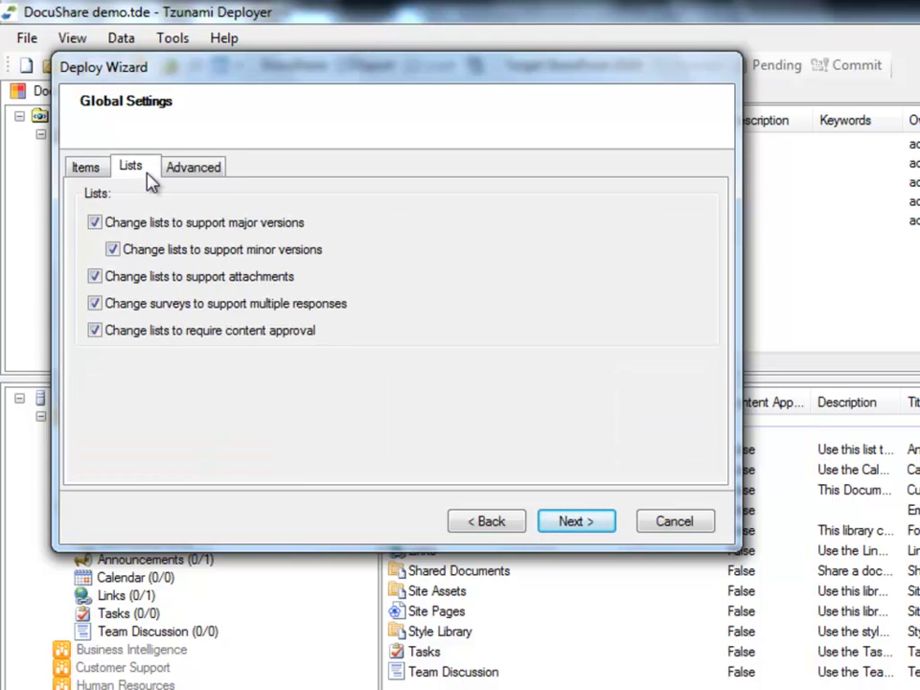
pyautogui.click(93, 223)
pyautogui.click(94, 223)
pyautogui.click(113, 250)
pyautogui.click(608, 523)
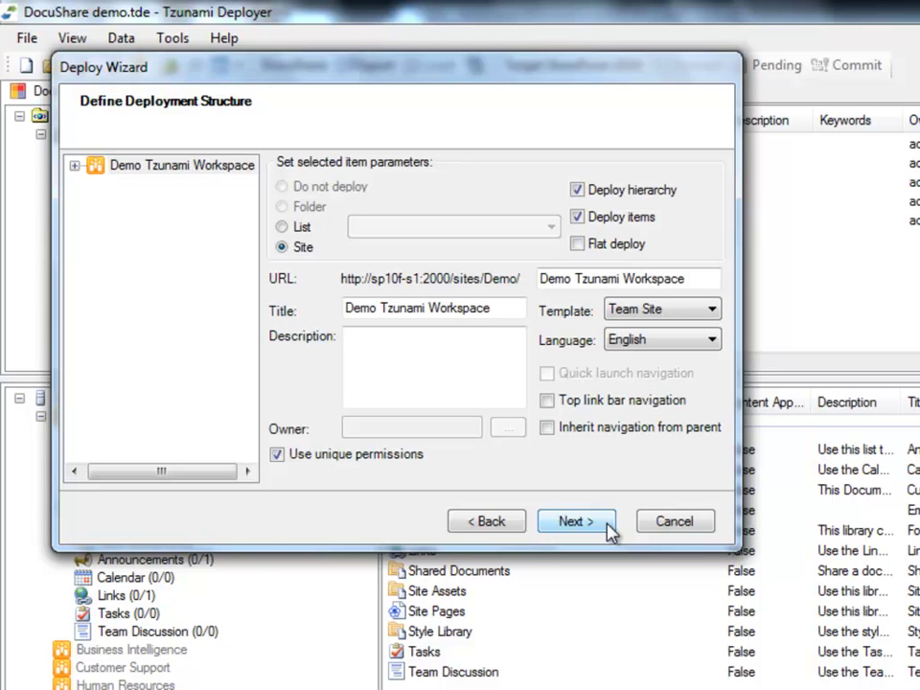
# Expand Demo Tzunami Workspace in the deployment structure and choose the Team Site template for its site.
pyautogui.click(76, 165)
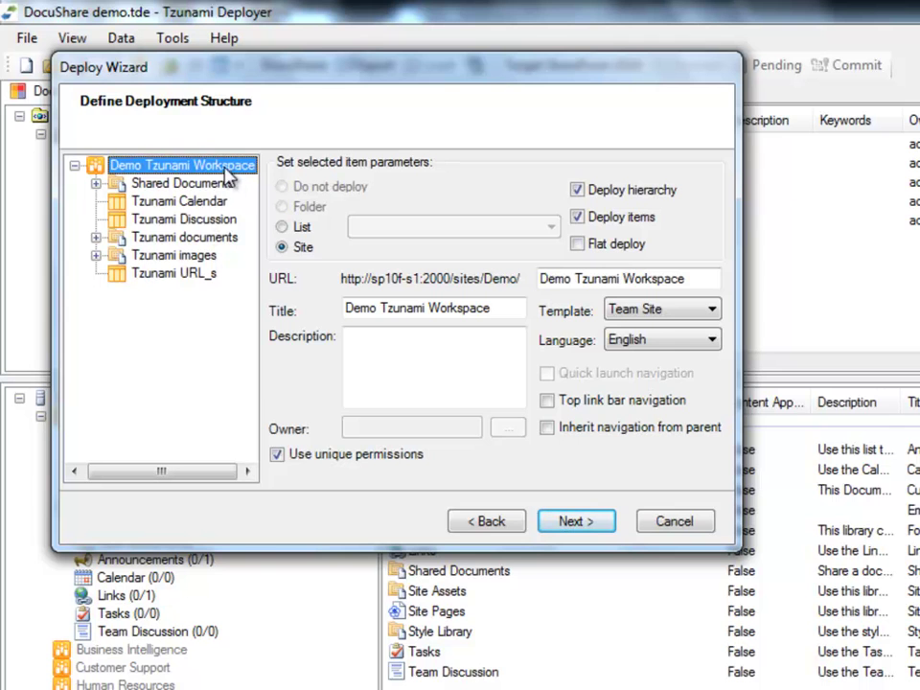
pyautogui.click(697, 321)
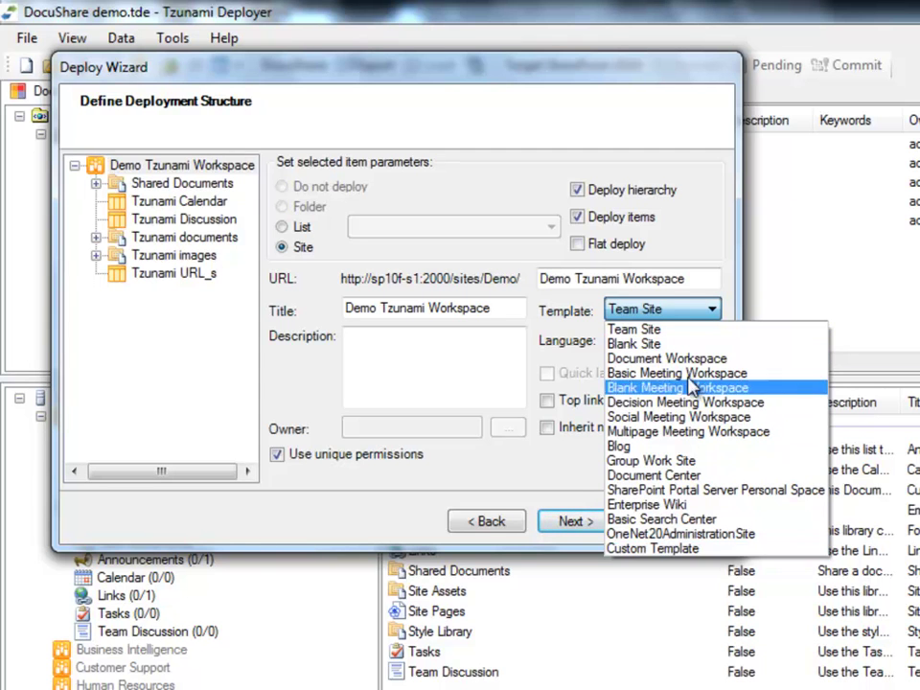
pyautogui.click(679, 329)
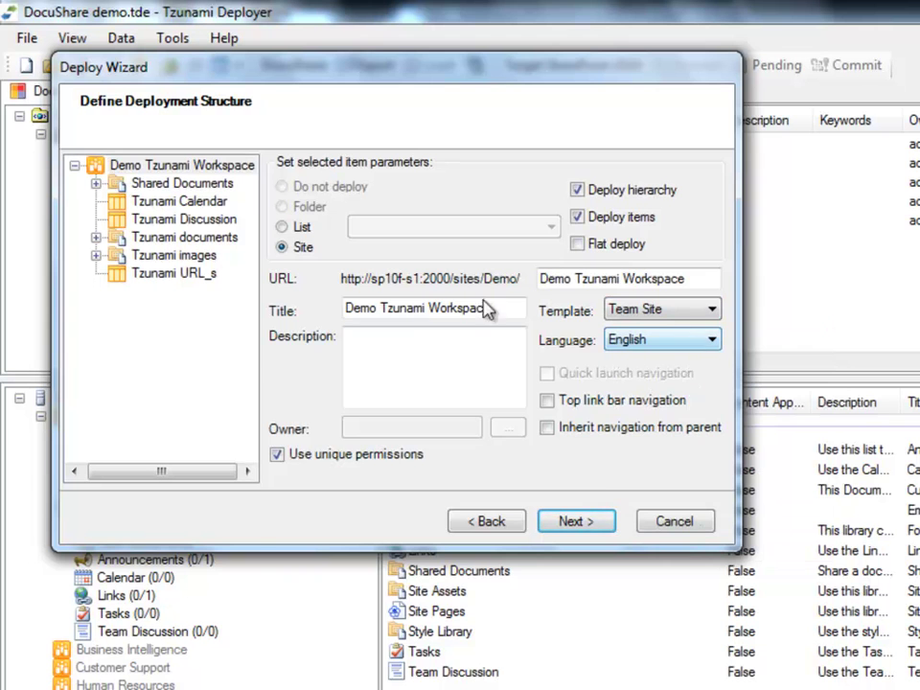
# Map Tzunami Calendar to the Existing Calendar list and Tzunami Discussion to the Existing Team Discussion list.
pyautogui.click(177, 204)
pyautogui.click(383, 227)
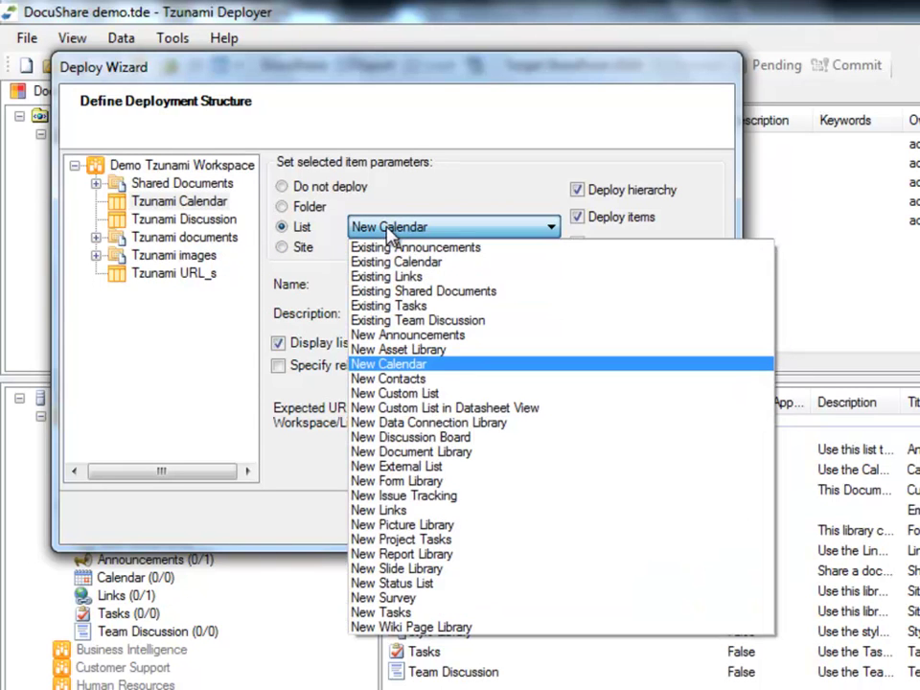
pyautogui.click(390, 262)
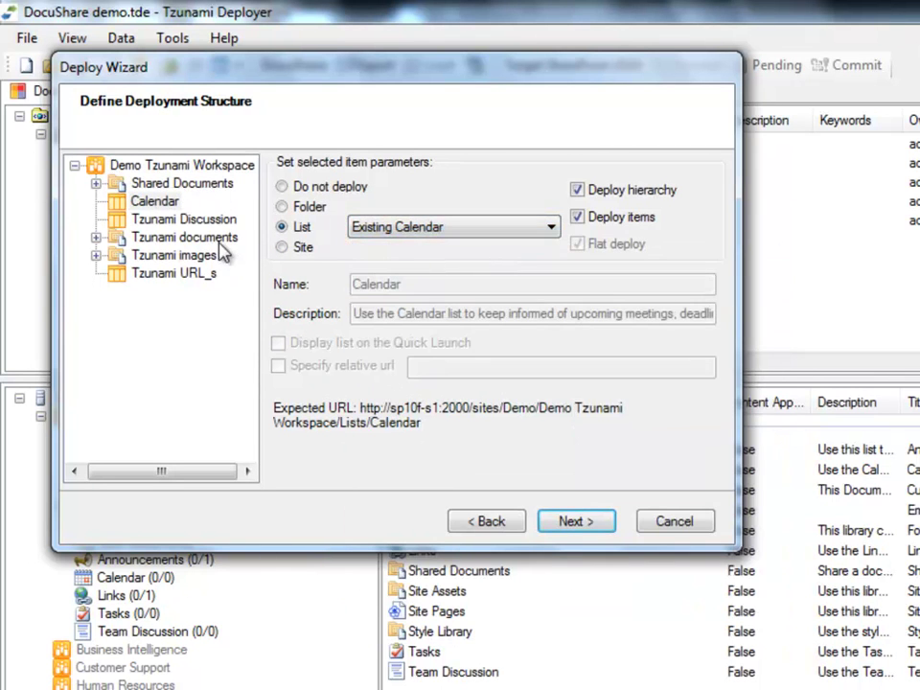
pyautogui.click(215, 224)
pyautogui.click(398, 228)
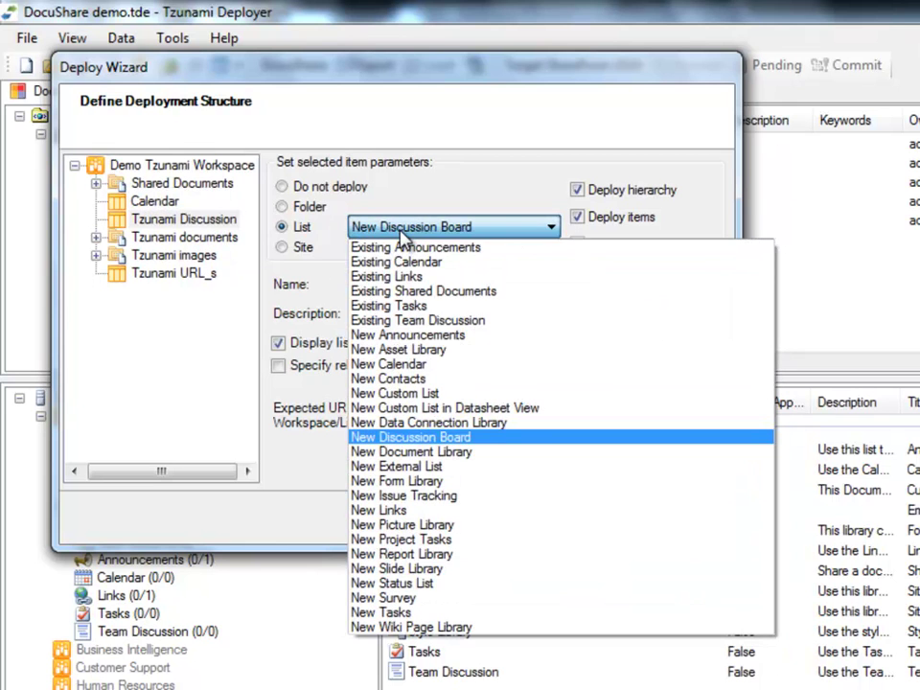
pyautogui.click(419, 321)
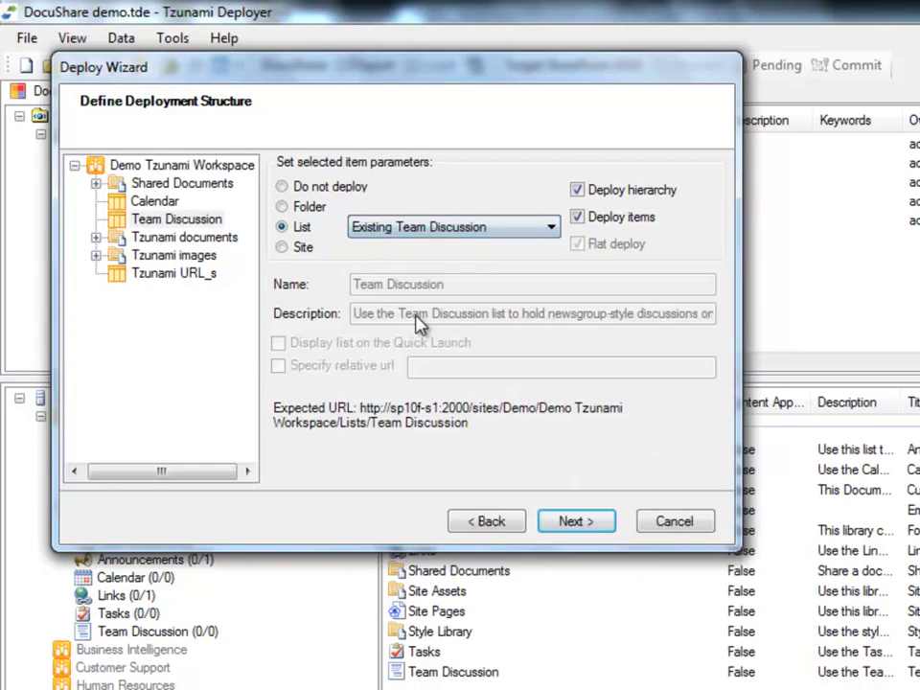
# Set Tzunami images to deploy as a New Picture Library and check the Tzunami documents and Tzunami URL_s entries.
pyautogui.click(224, 247)
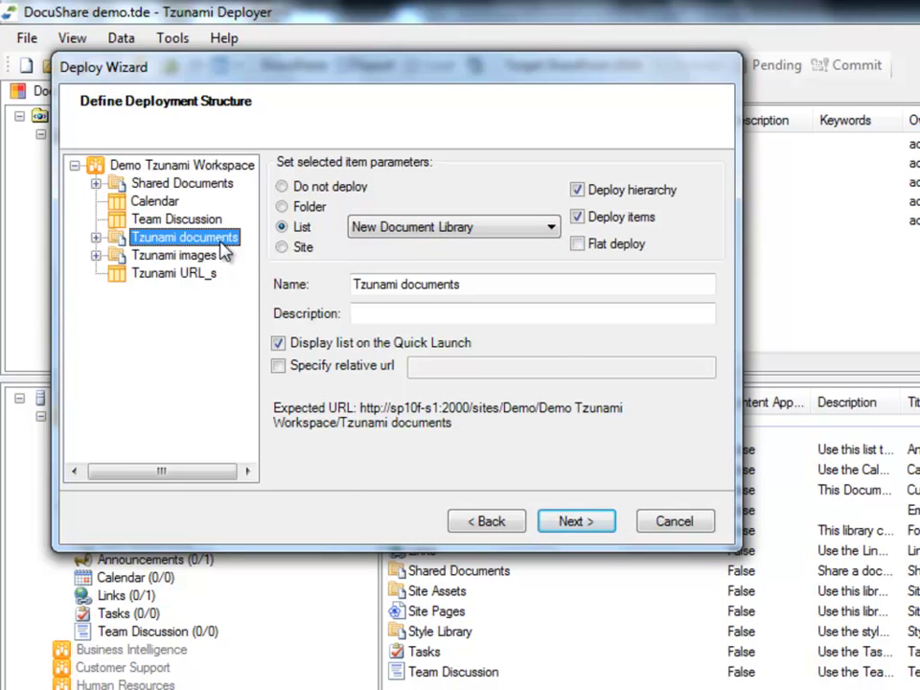
pyautogui.click(205, 262)
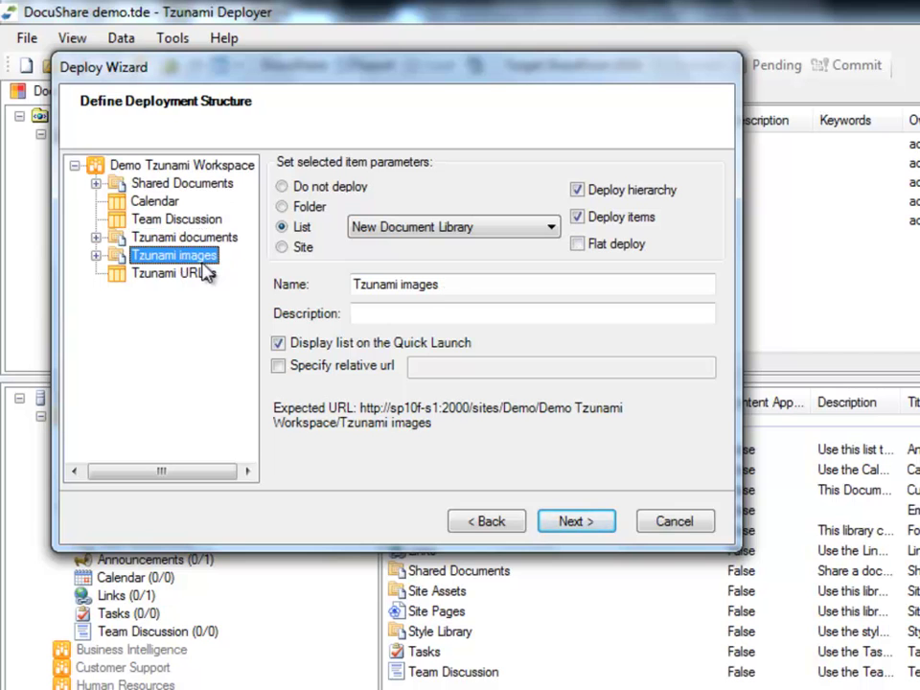
pyautogui.click(421, 231)
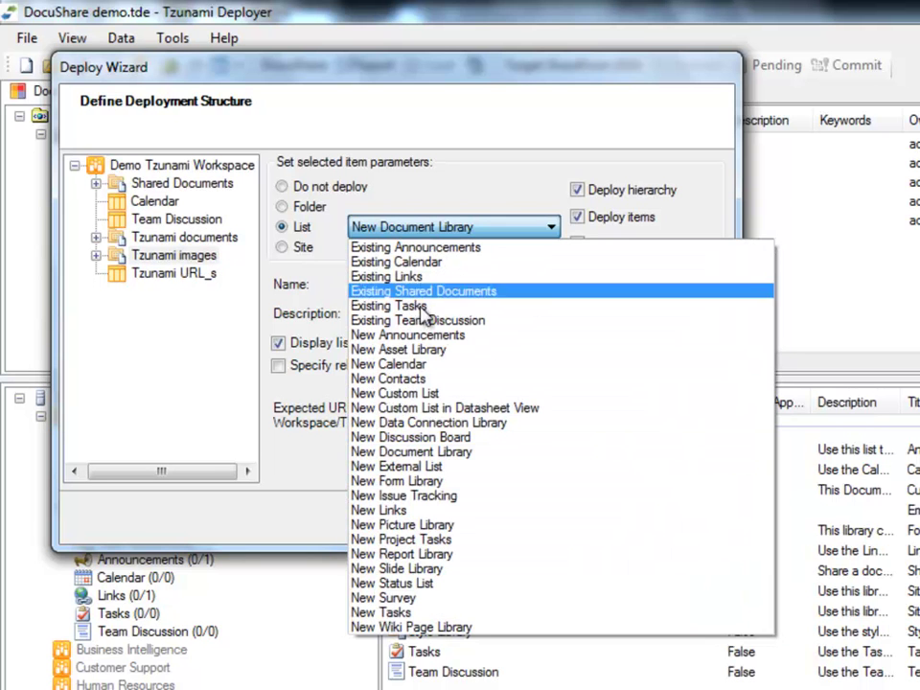
pyautogui.click(421, 525)
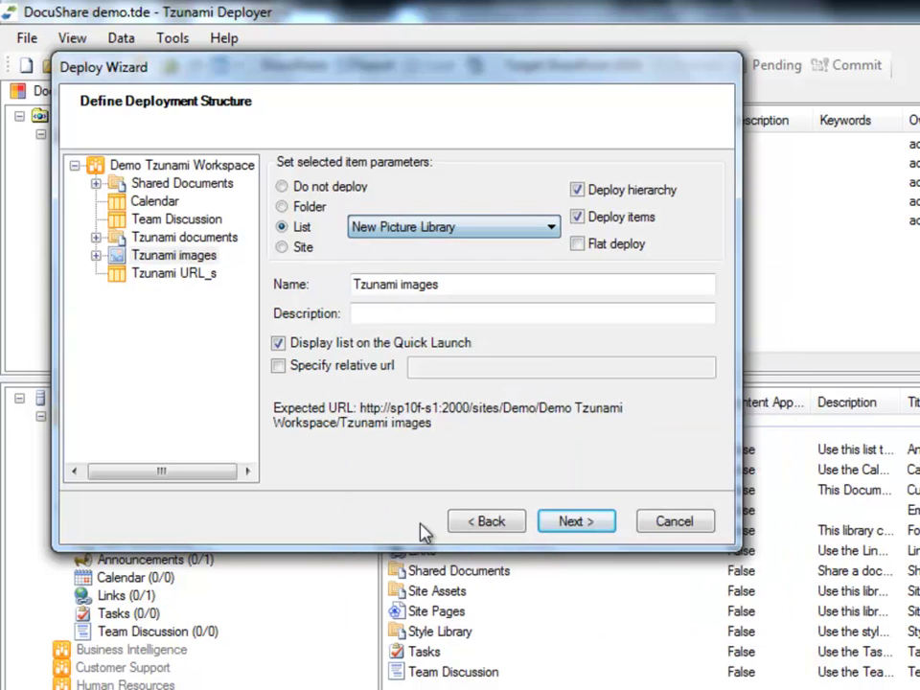
pyautogui.click(206, 273)
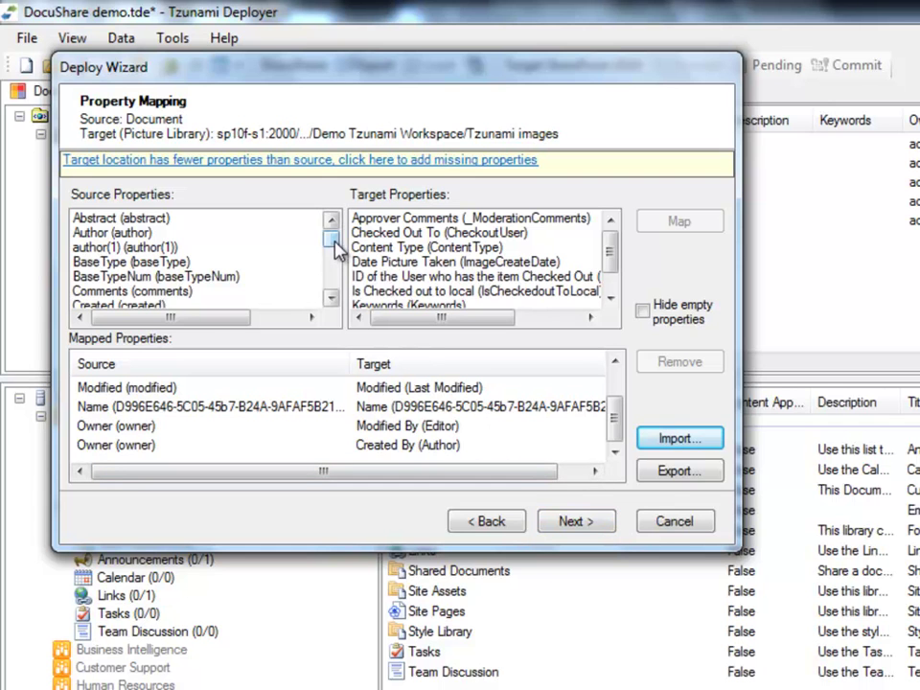
# Map the source property Title (title) to the target property Title (Title) for the Tzunami images library.
pyautogui.moveTo(334, 247)
pyautogui.mouseDown()
pyautogui.moveTo(335, 288)
pyautogui.moveTo(334, 240)
pyautogui.mouseUp()
pyautogui.moveTo(610, 253)
pyautogui.mouseDown()
pyautogui.moveTo(616, 273)
pyautogui.moveTo(613, 247)
pyautogui.mouseUp()
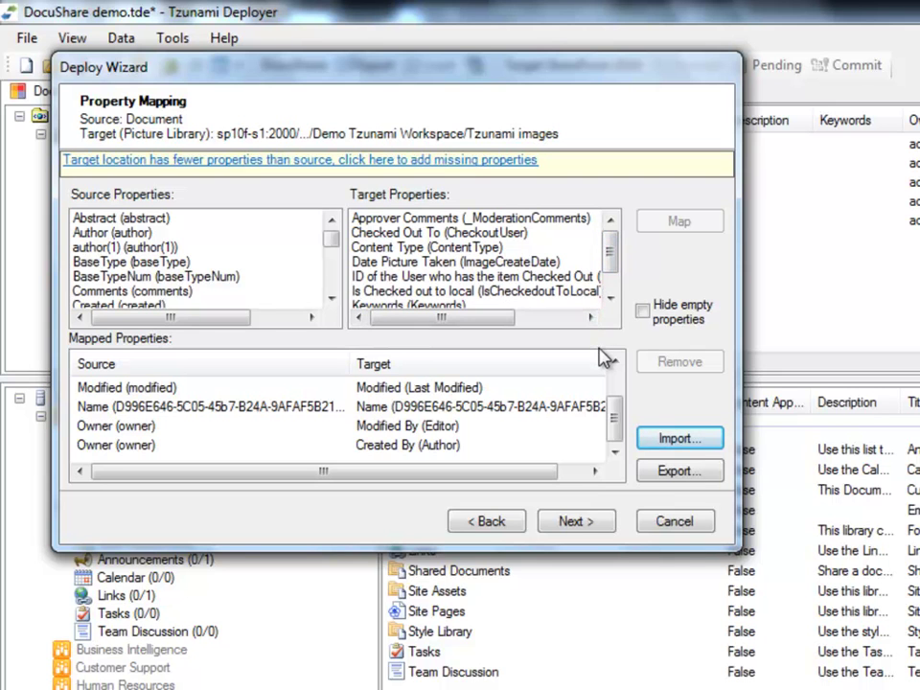
pyautogui.click(375, 446)
pyautogui.click(377, 429)
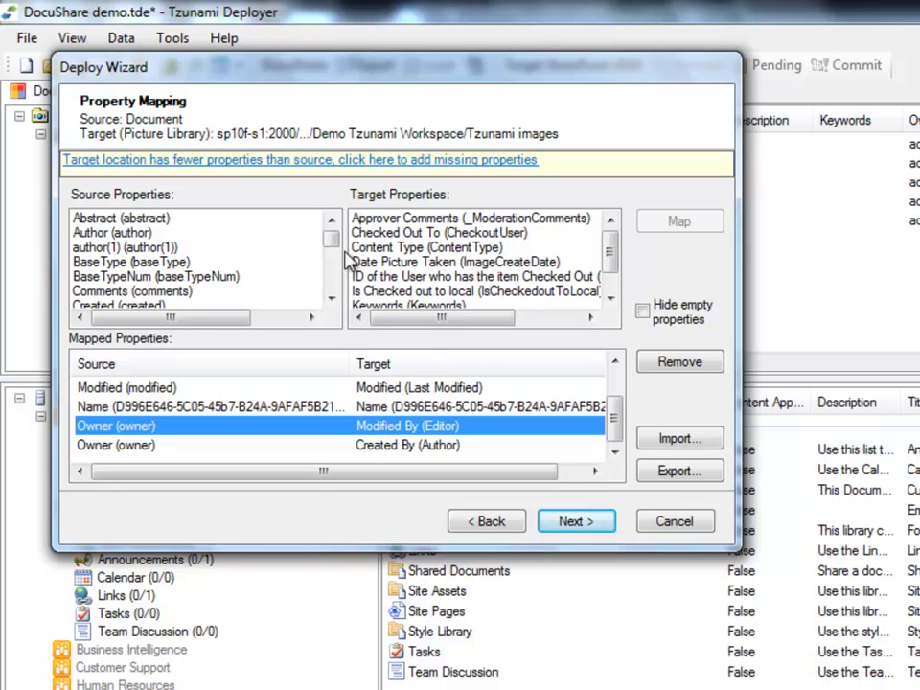
pyautogui.moveTo(332, 244); pyautogui.dragTo(333, 281)
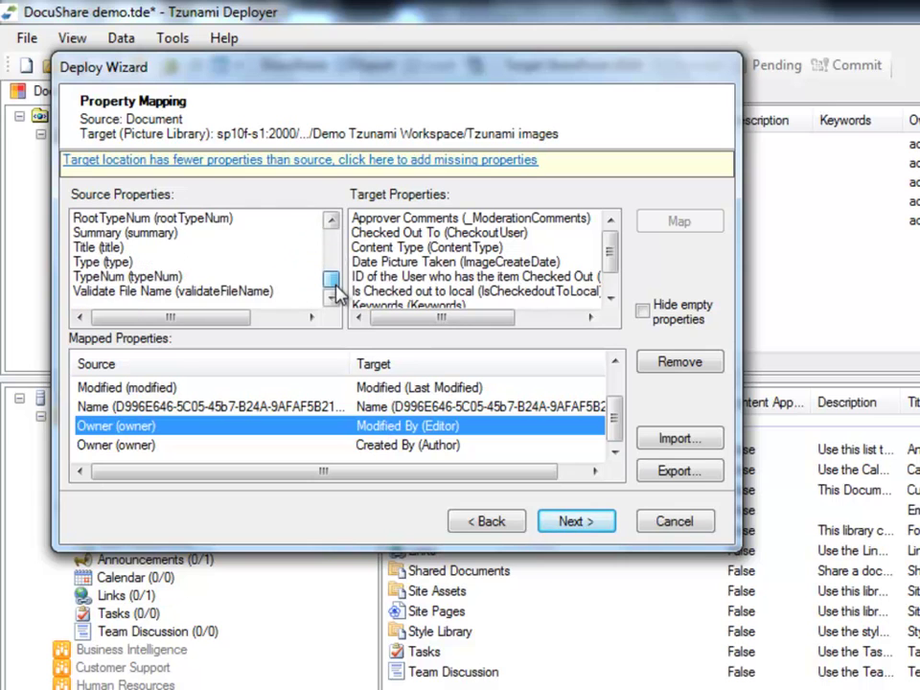
pyautogui.click(109, 247)
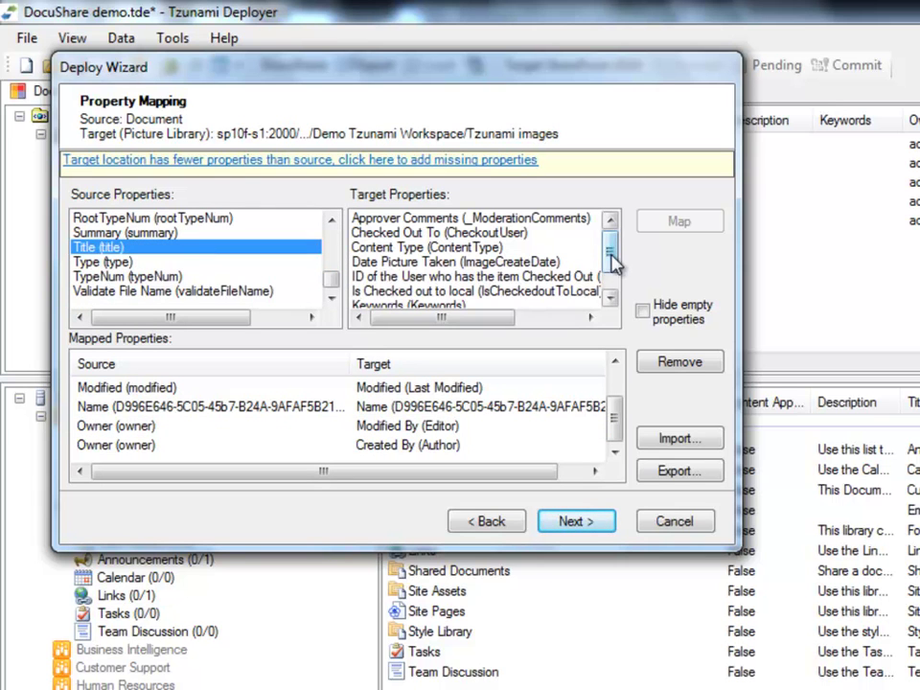
pyautogui.moveTo(613, 259); pyautogui.dragTo(615, 281)
pyautogui.click(404, 292)
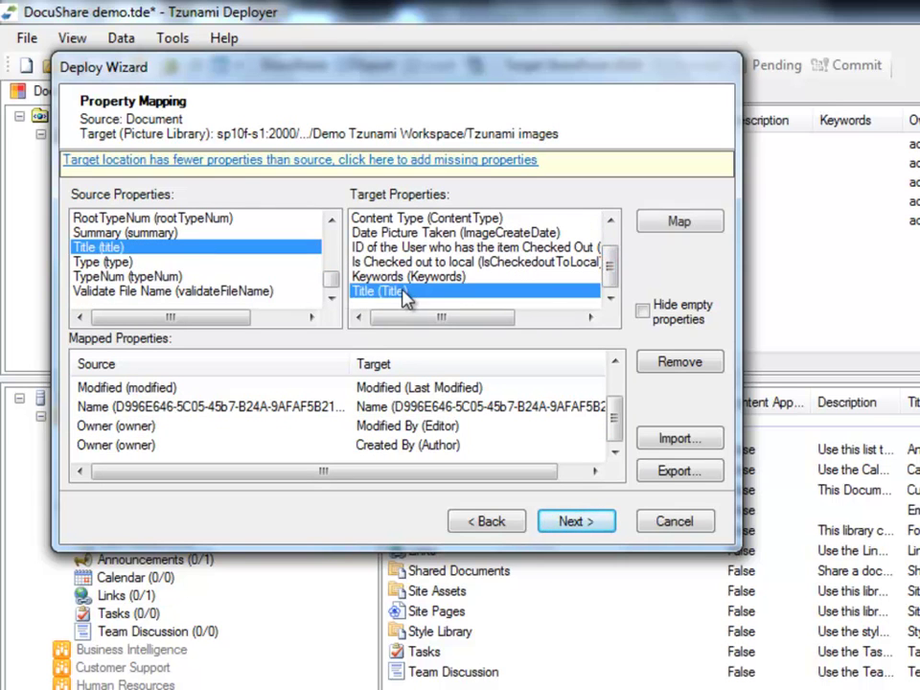
pyautogui.click(709, 225)
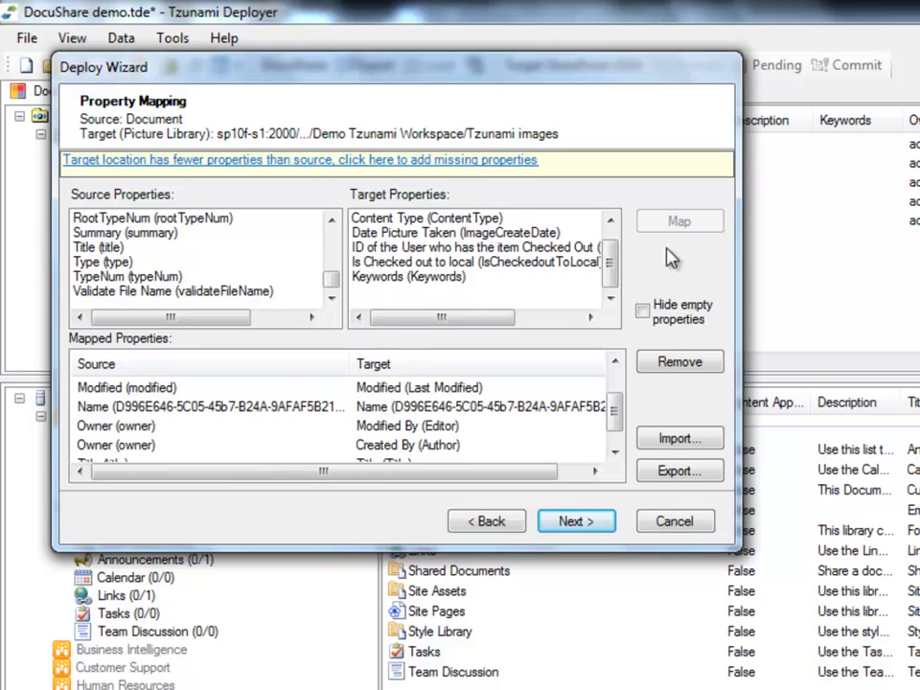
# Add the missing Summary property to the Tzunami images target location and accept the property mapping.
pyautogui.click(500, 170)
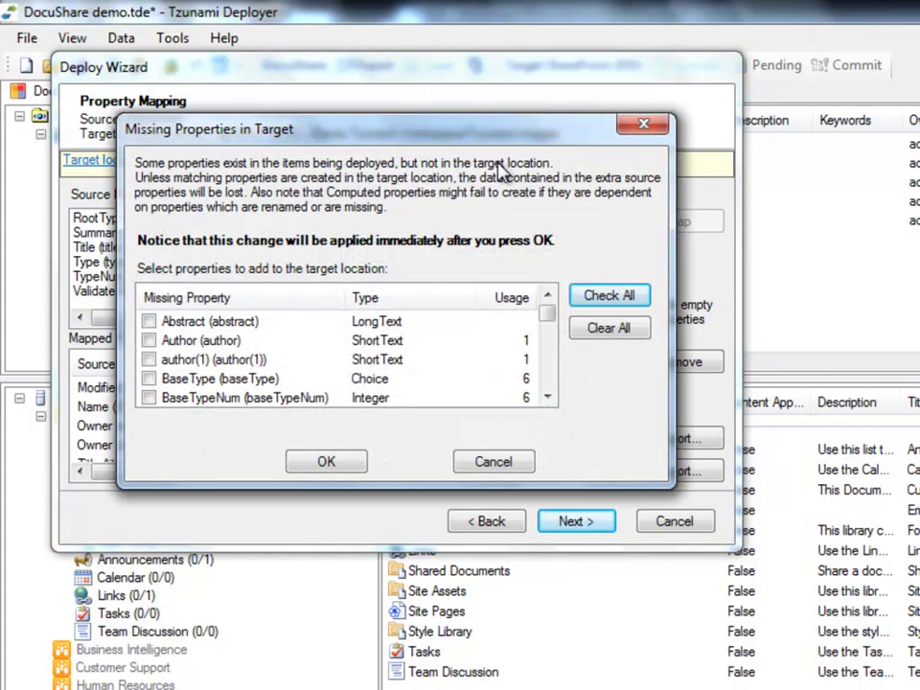
pyautogui.moveTo(549, 312); pyautogui.dragTo(551, 383)
pyautogui.click(149, 359)
pyautogui.click(149, 341)
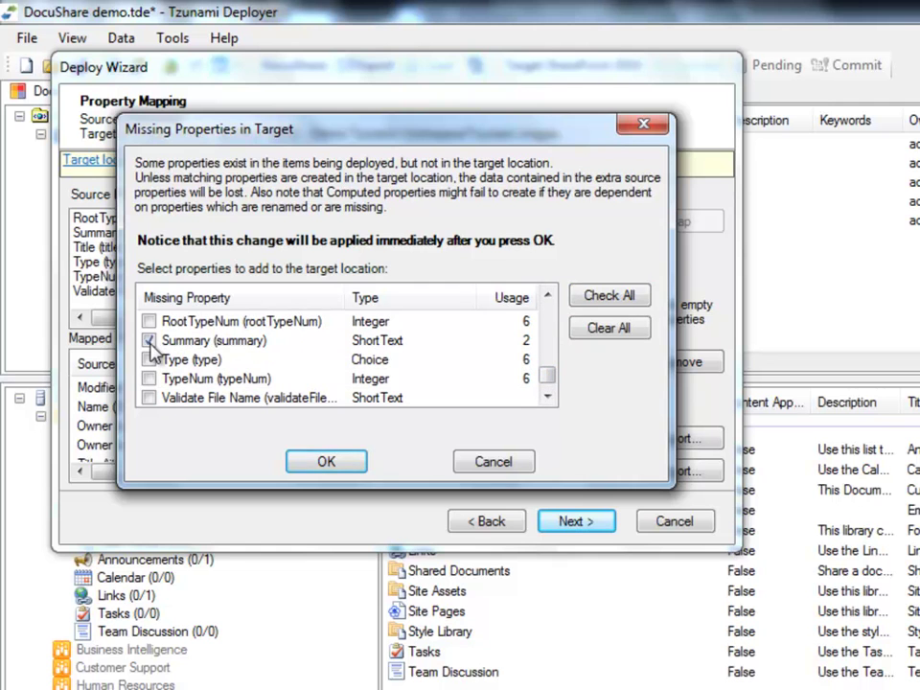
pyautogui.click(325, 461)
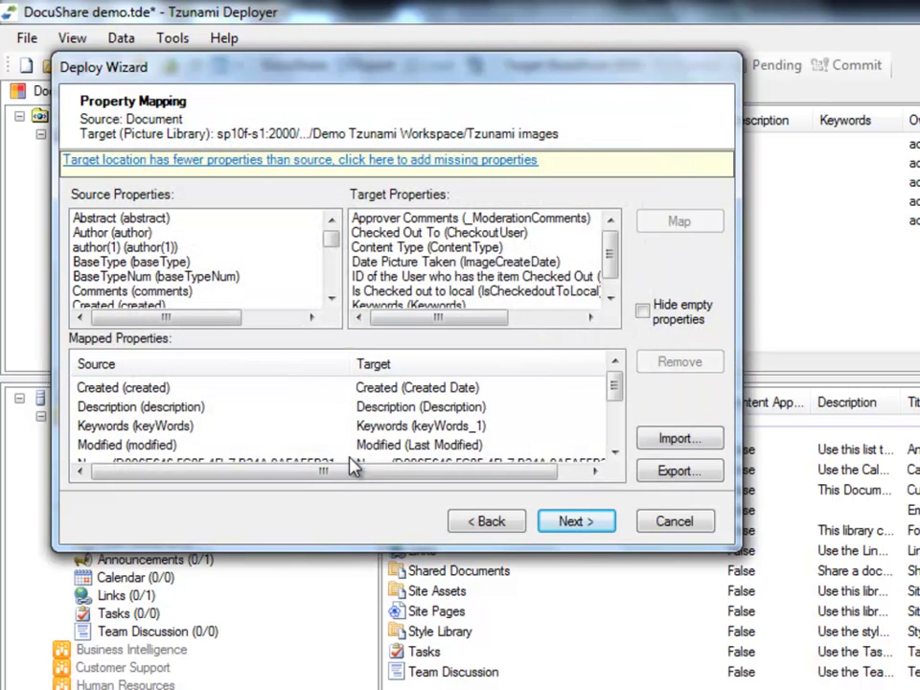
pyautogui.click(607, 523)
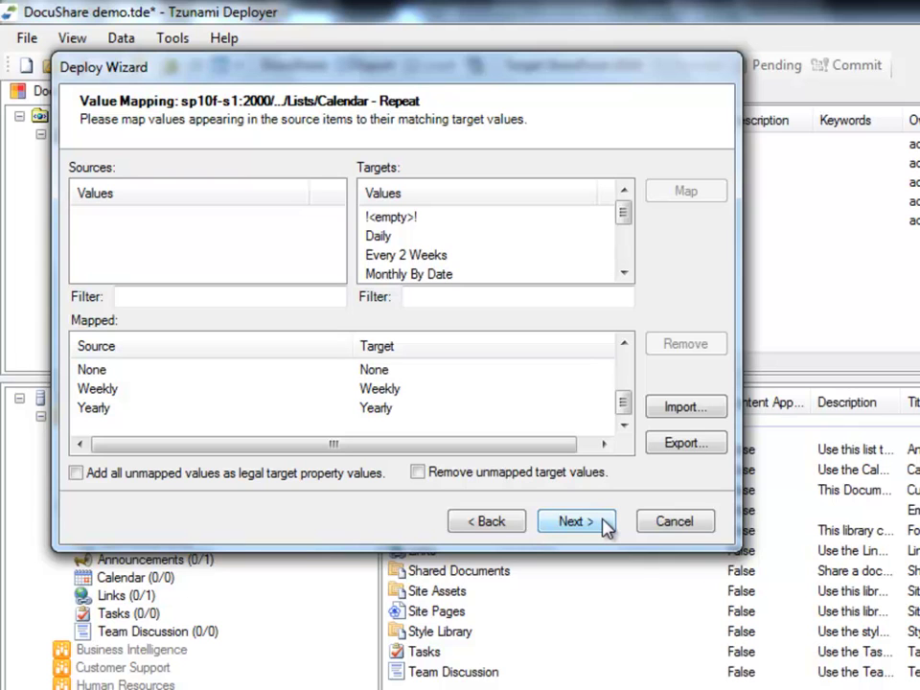
# Check the Weekly and Yearly mappings of the Calendar's Repeat values and accept the value mapping.
pyautogui.click(381, 393)
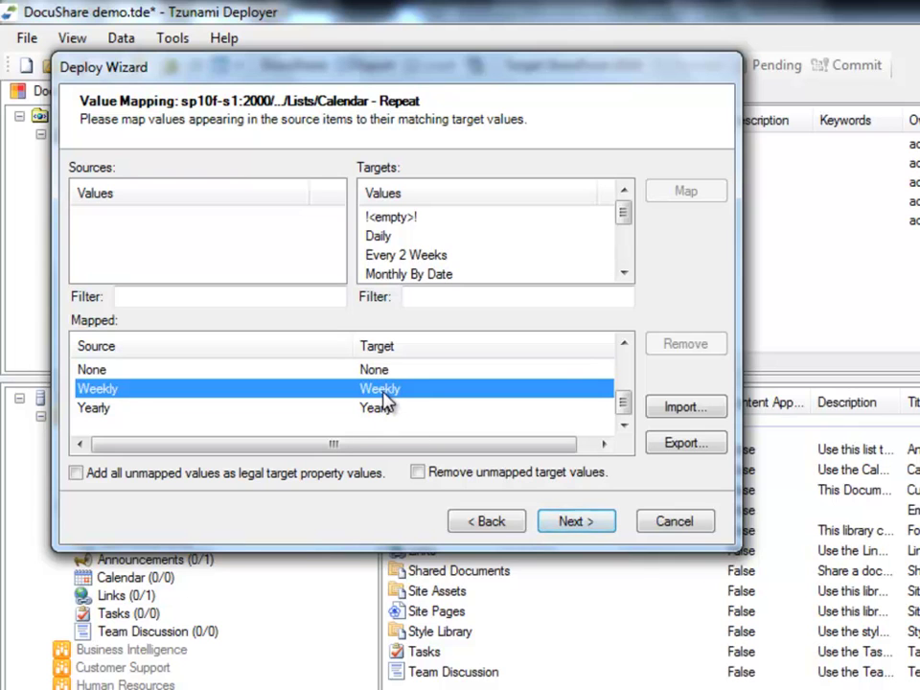
pyautogui.click(396, 412)
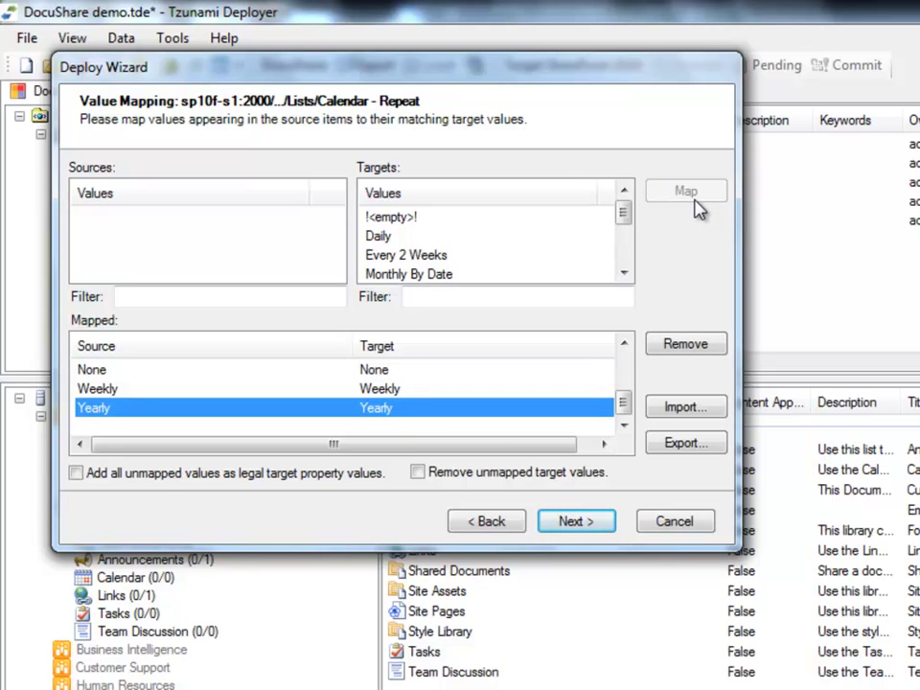
pyautogui.click(604, 524)
pyautogui.click(606, 524)
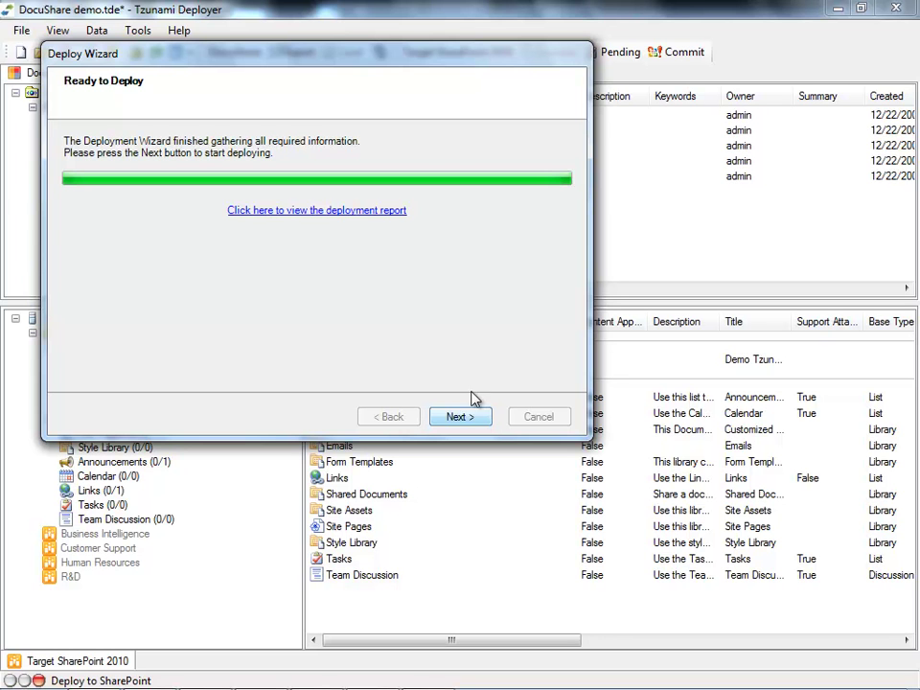
# Look through the deployment report, close it and finish the Deploy Wizard.
pyautogui.click(400, 214)
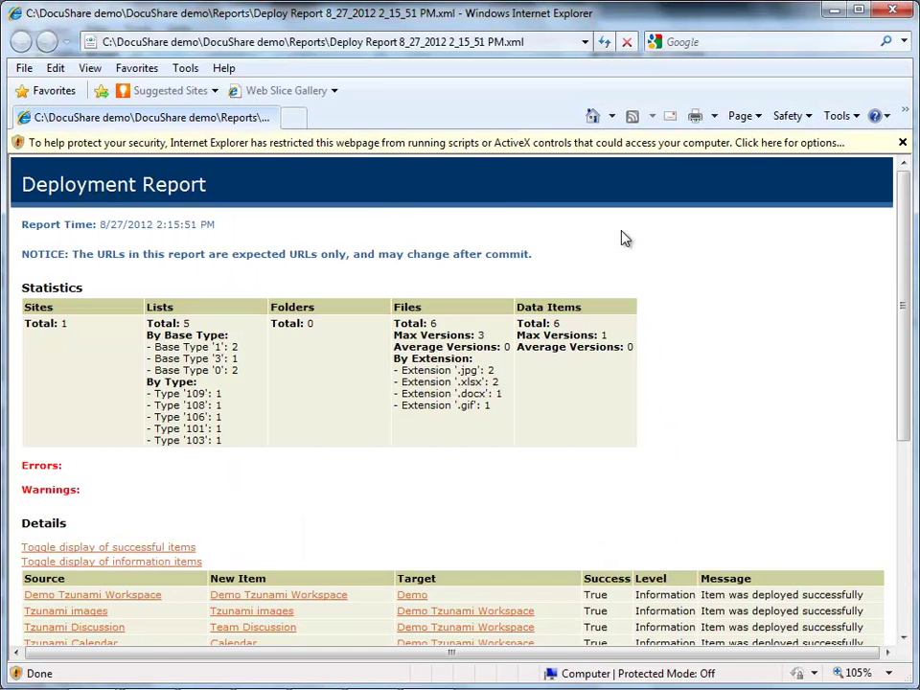
pyautogui.moveTo(907, 225); pyautogui.dragTo(910, 182)
pyautogui.click(892, 10)
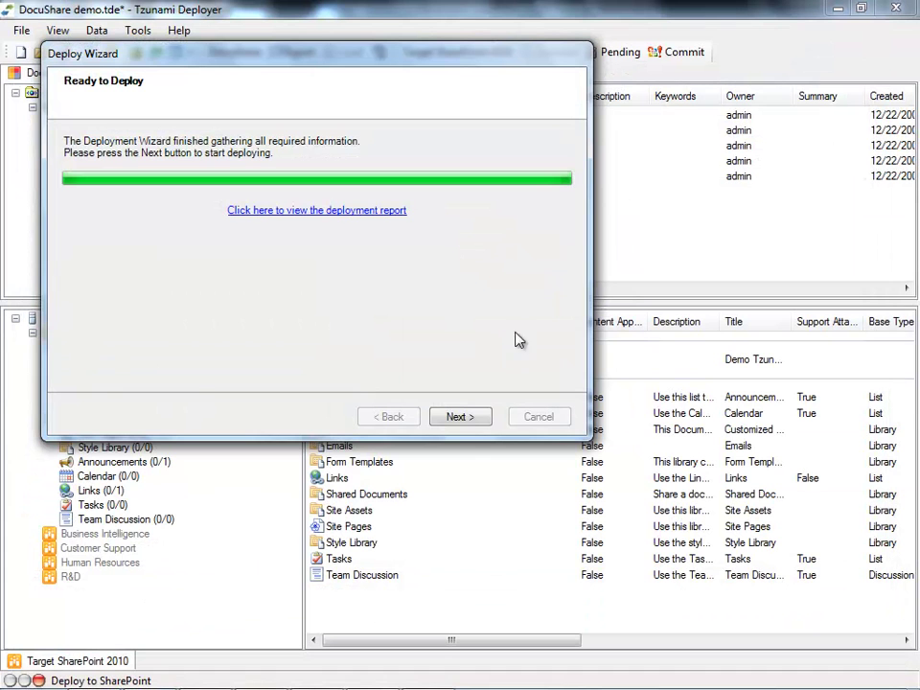
pyautogui.click(479, 419)
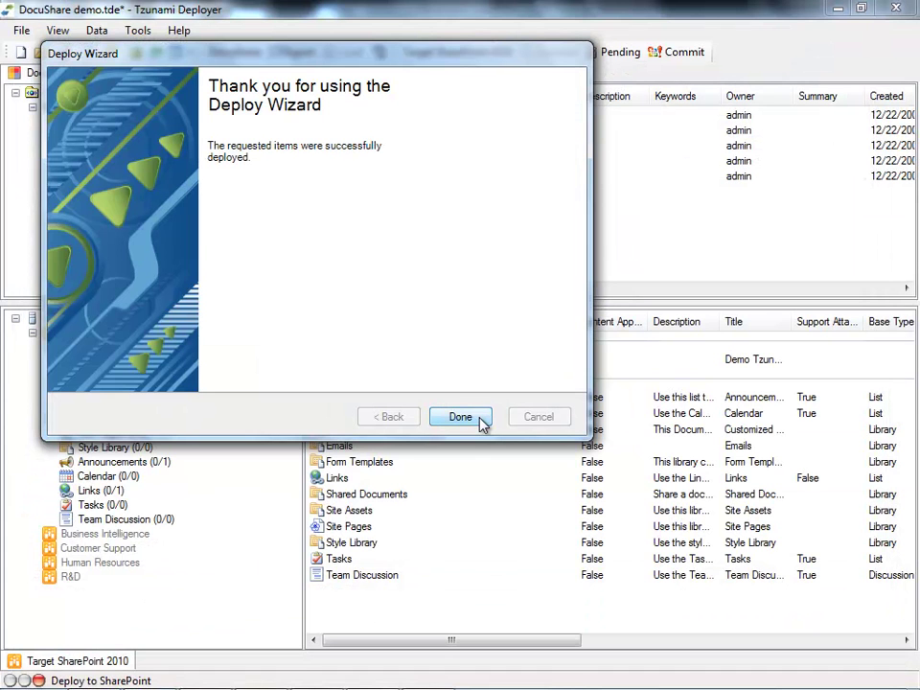
pyautogui.click(460, 416)
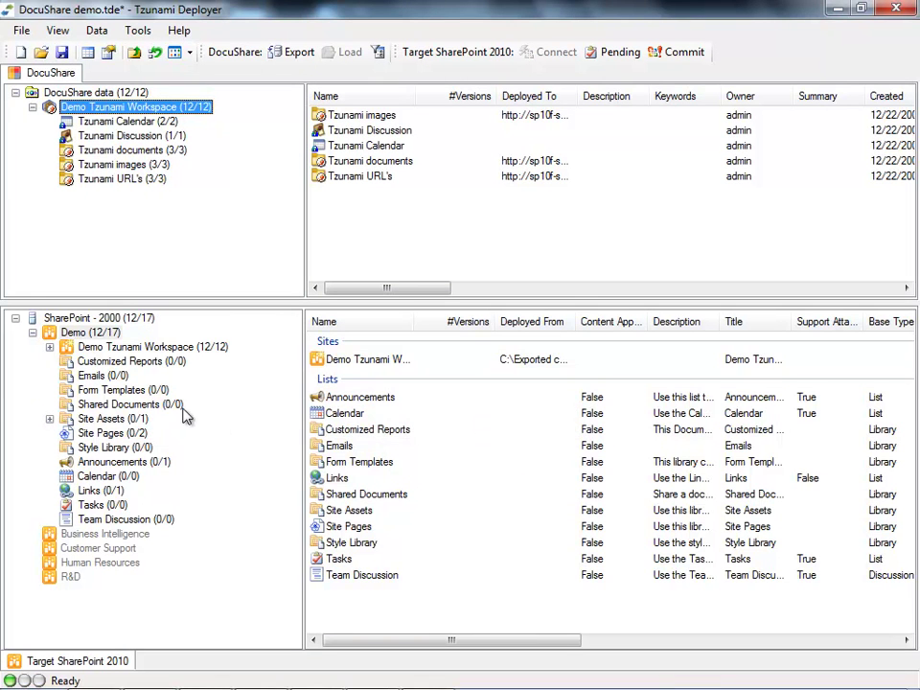
# Expand the deployed Demo Tzunami Workspace site under Demo and inspect its Tzunami documents library.
pyautogui.doubleClick(112, 348)
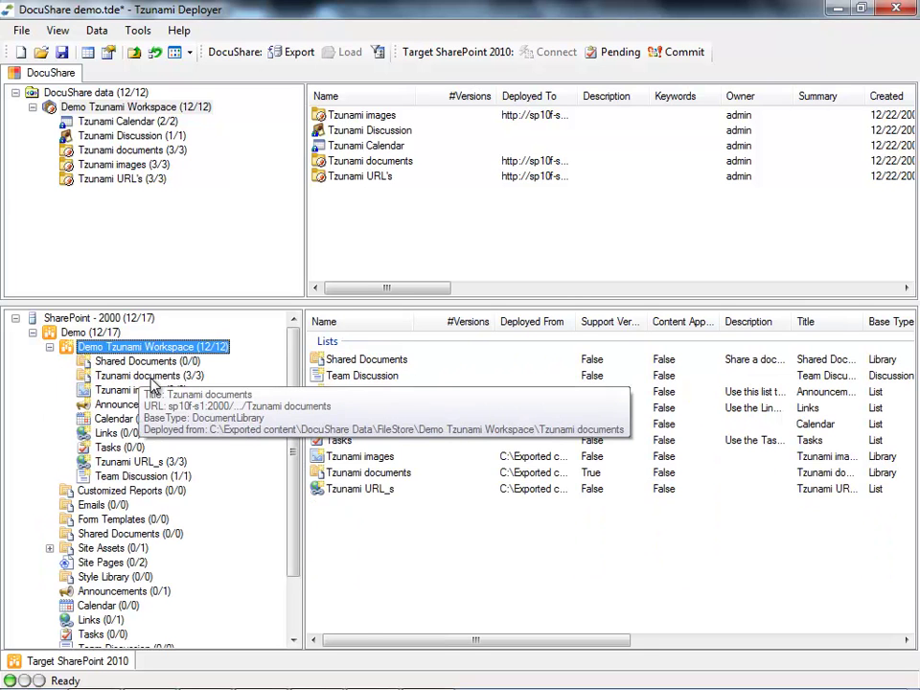
pyautogui.click(124, 375)
pyautogui.moveTo(372, 639); pyautogui.dragTo(351, 640)
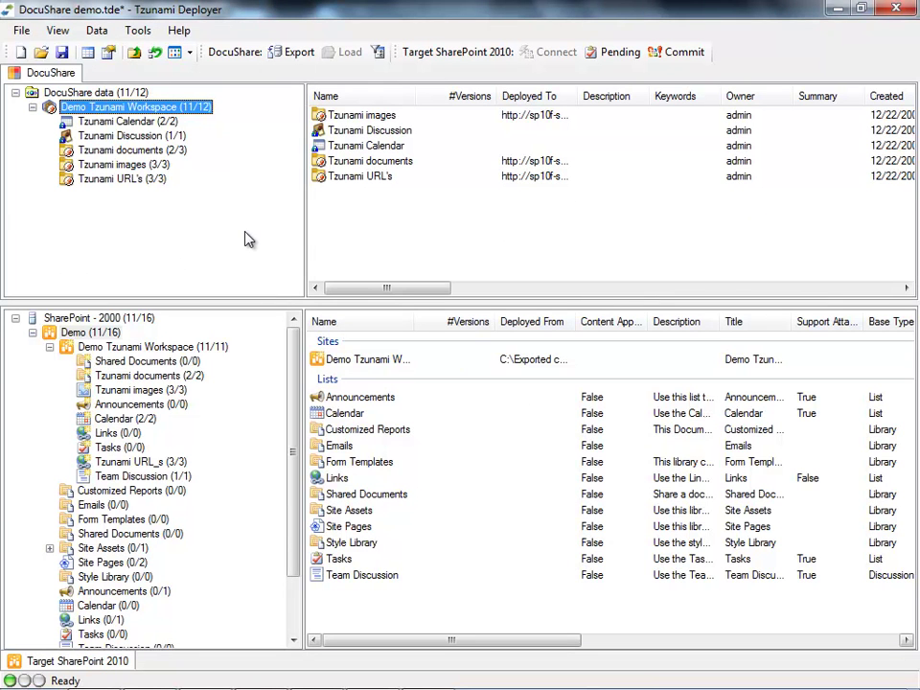
# Commit the deployed content to SharePoint, saving the project first.
pyautogui.click(699, 59)
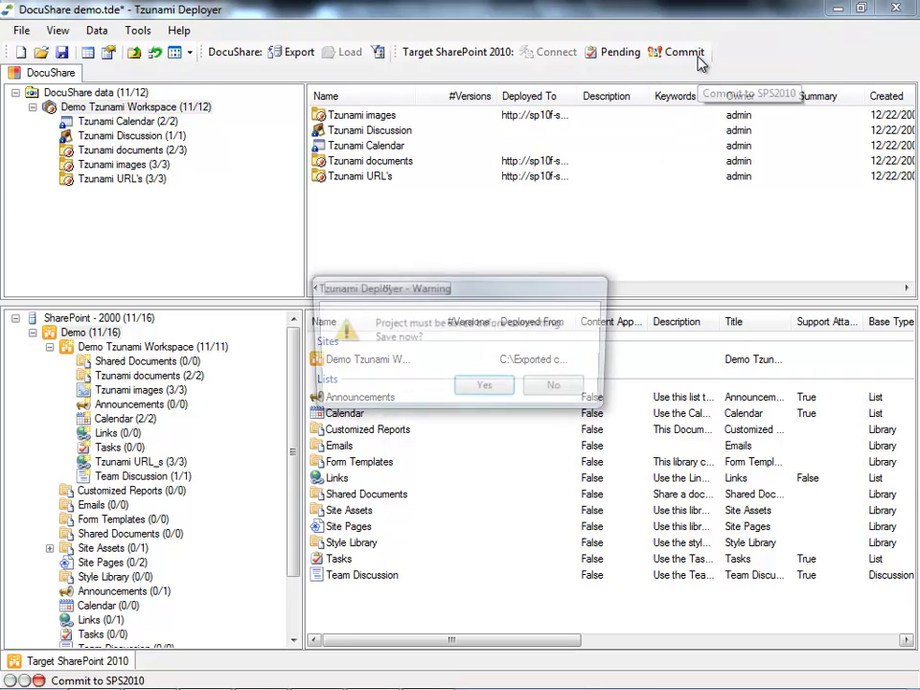
pyautogui.click(487, 390)
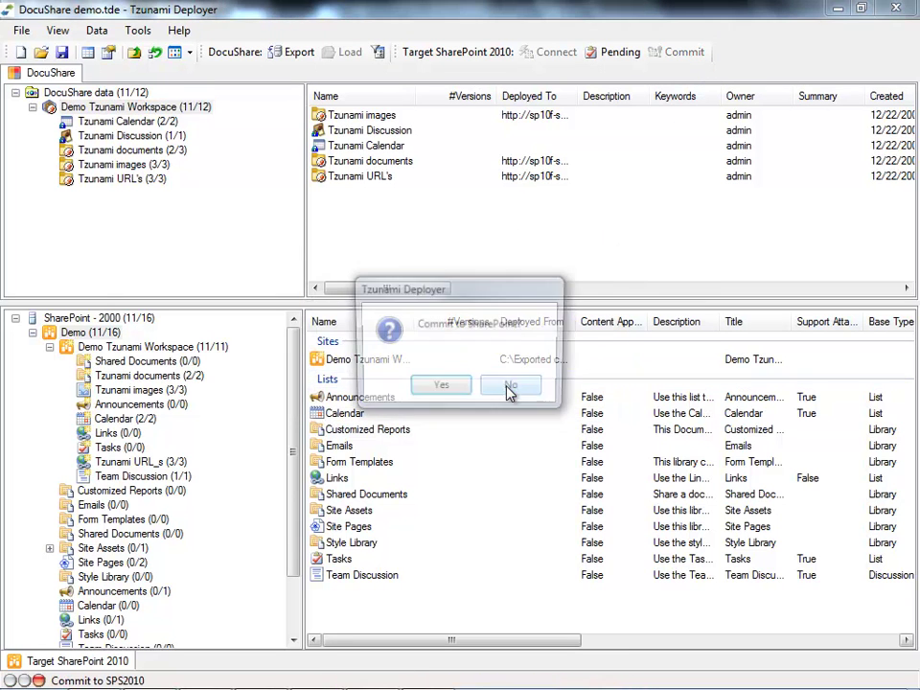
pyautogui.click(458, 392)
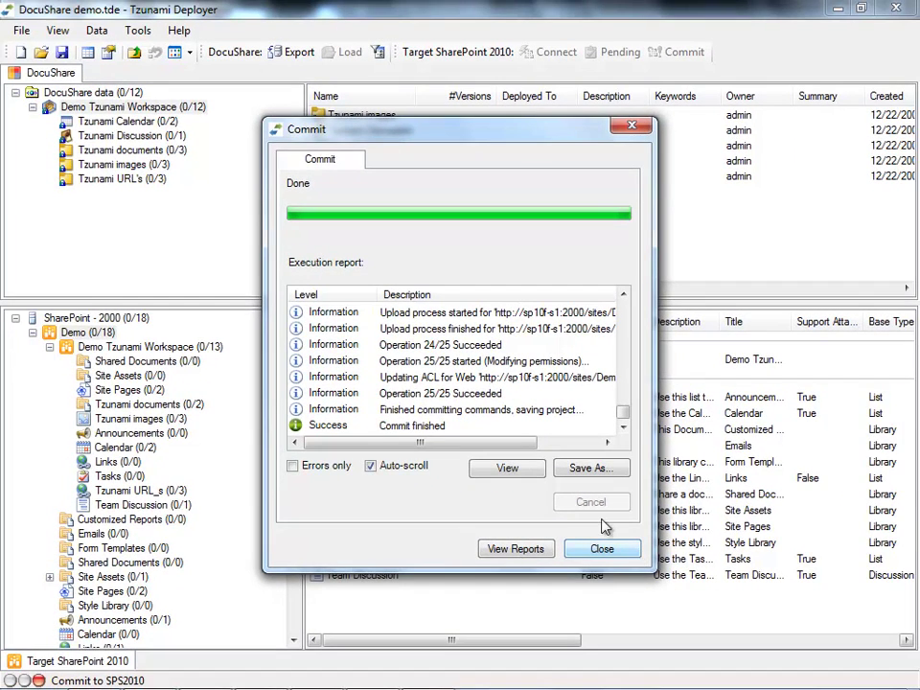
# Look through the commit's execution report, close the report viewer and close the Commit window.
pyautogui.click(537, 474)
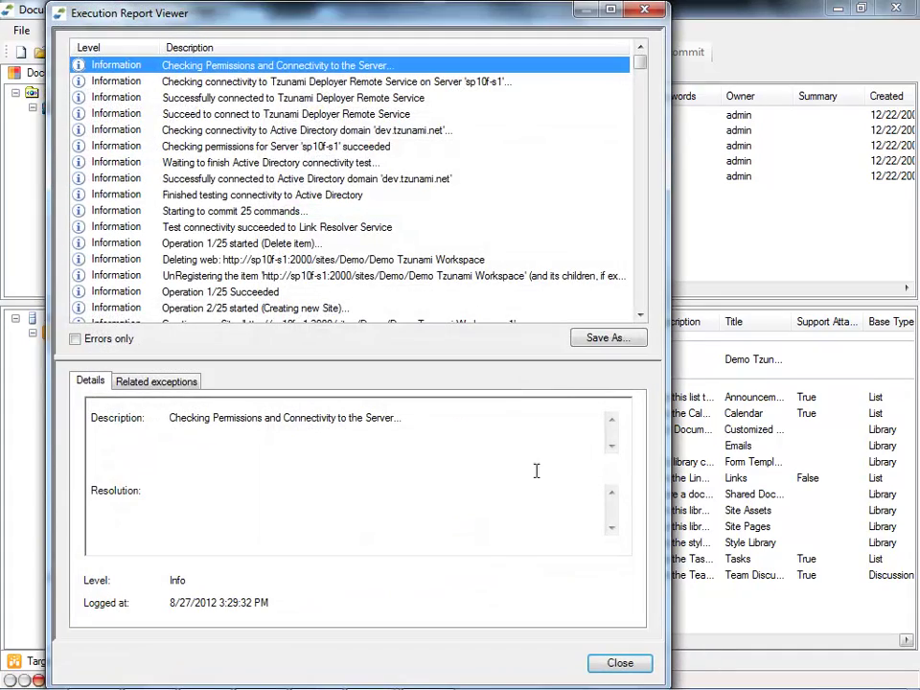
pyautogui.moveTo(642, 75)
pyautogui.mouseDown()
pyautogui.moveTo(641, 144)
pyautogui.moveTo(644, 65)
pyautogui.mouseUp()
pyautogui.click(644, 10)
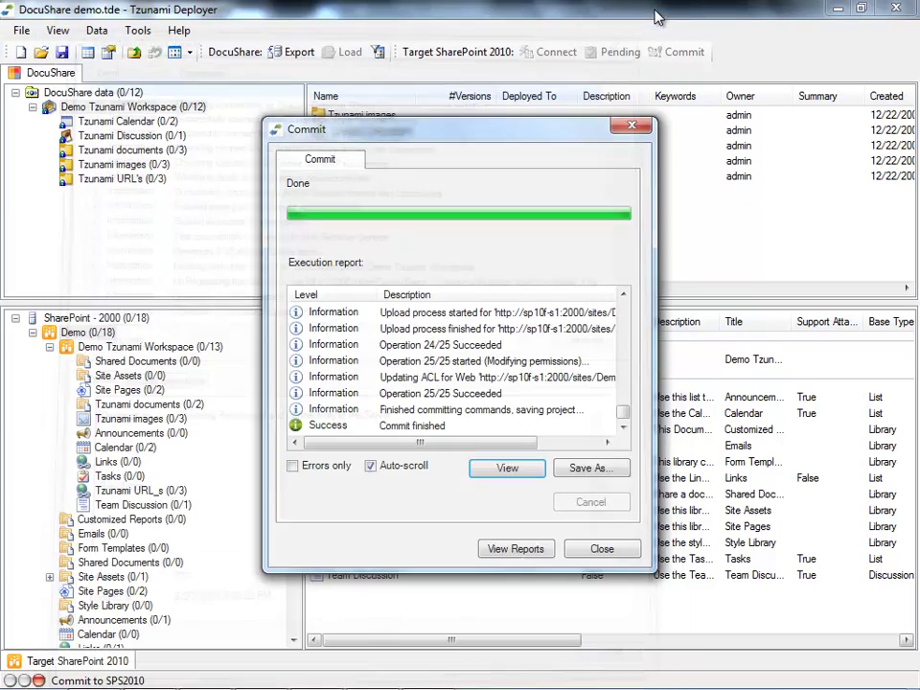
pyautogui.click(625, 550)
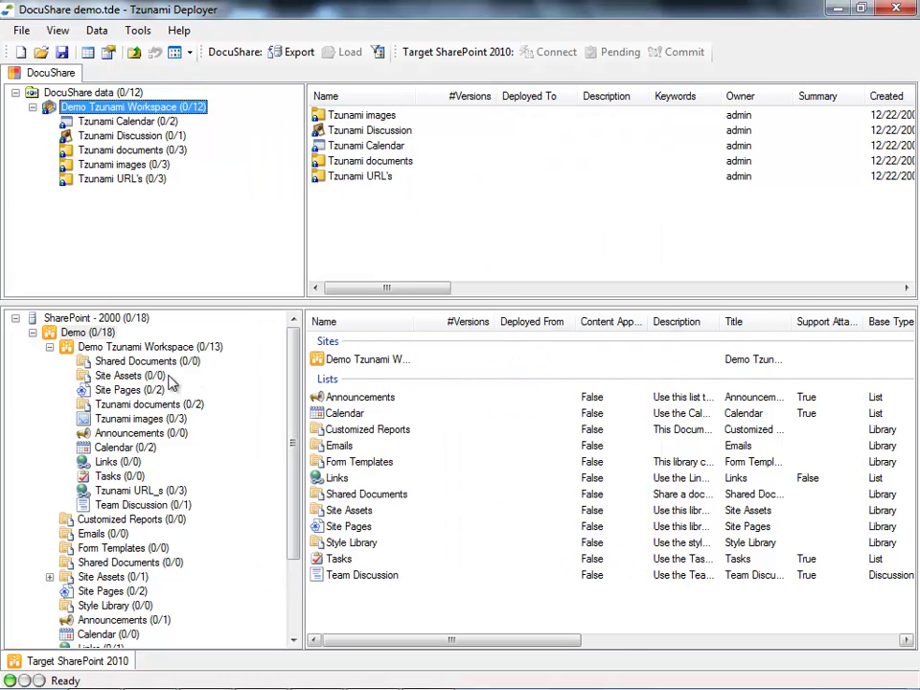
# Open the committed Demo Tzunami Workspace site in the browser and look through all its site content.
pyautogui.click(145, 348)
pyautogui.rightClick(145, 348)
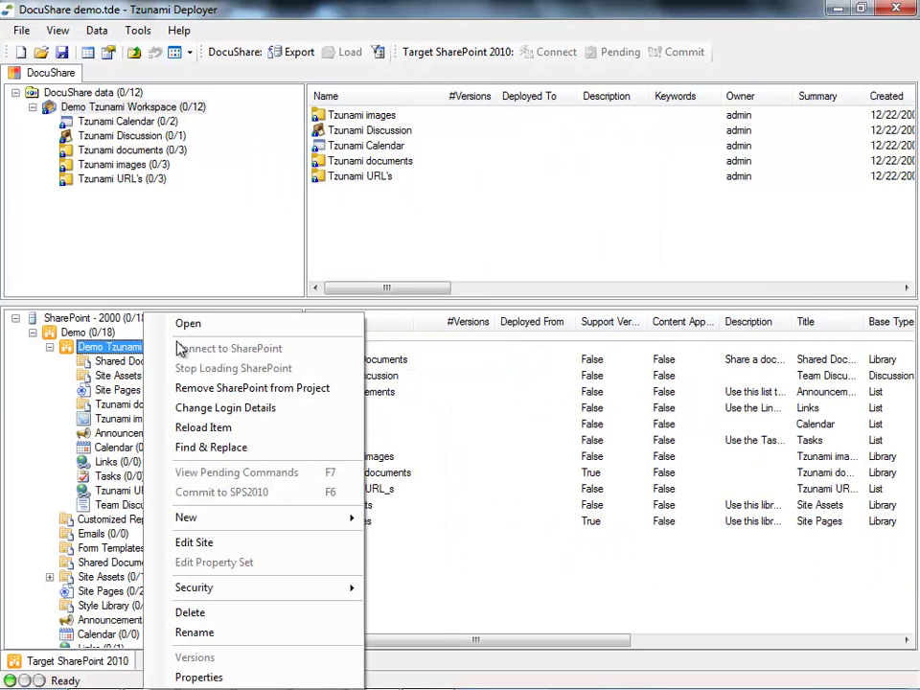
pyautogui.click(283, 327)
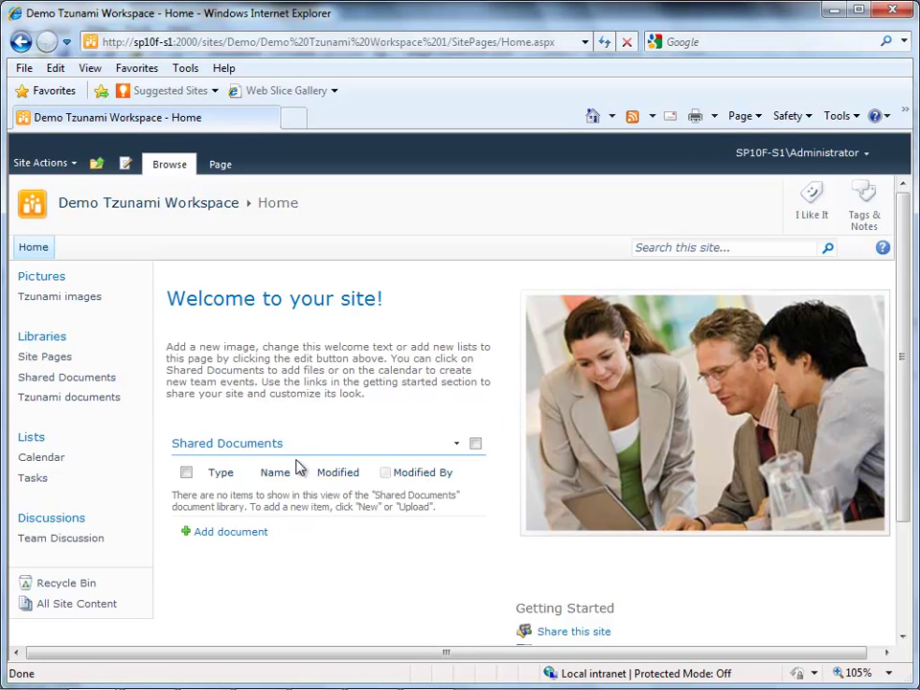
pyautogui.click(58, 604)
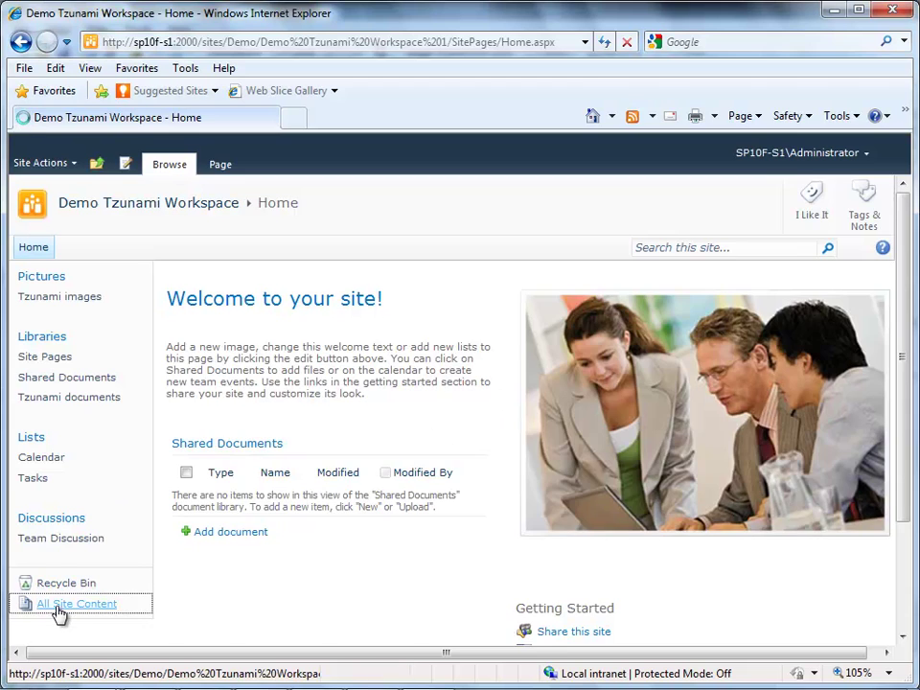
pyautogui.moveTo(900, 341); pyautogui.dragTo(901, 458)
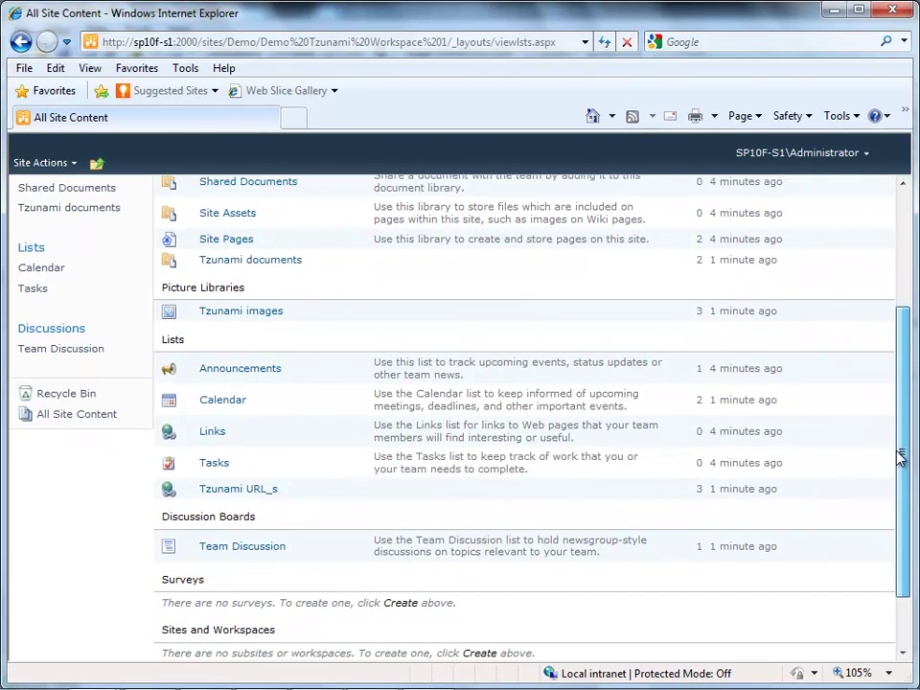